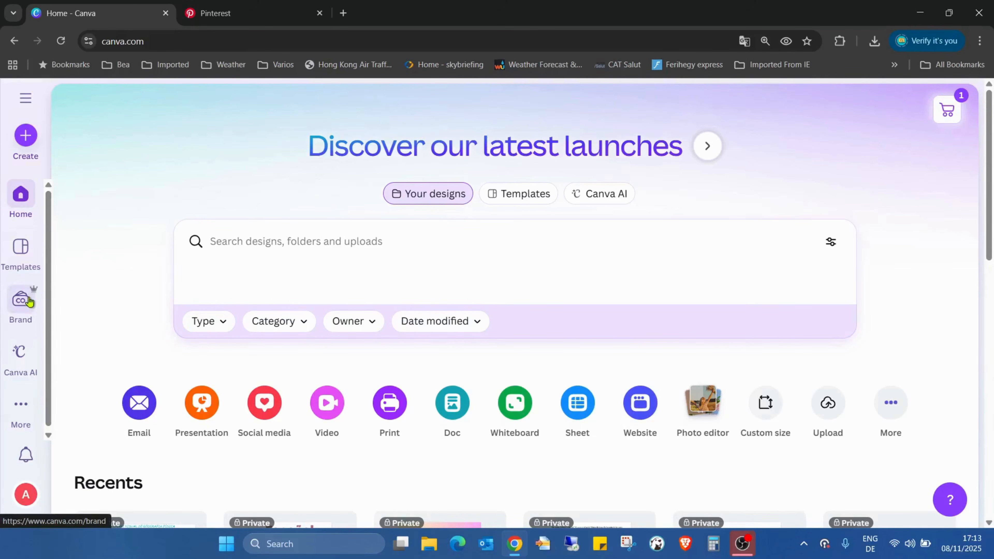
- Open the guidelines of the Pinterest Brand Kit and review the introduction and logo sections
left_click(27, 312)
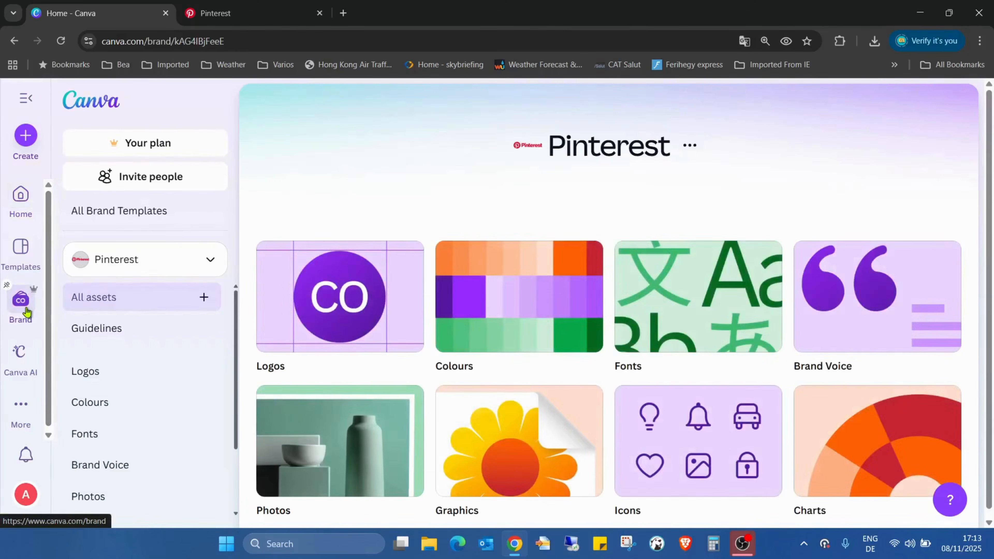
left_click(138, 338)
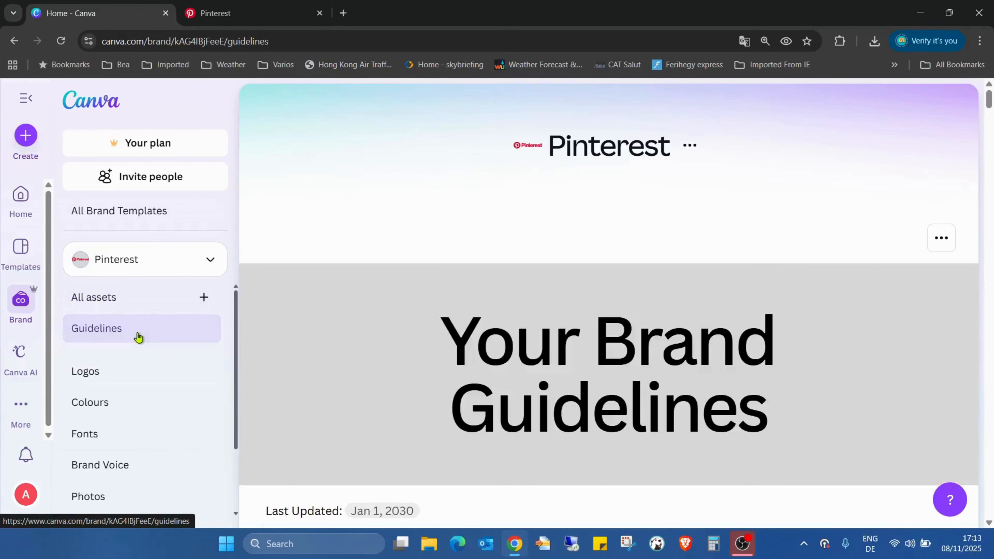
scroll(850, 168, "down", 5)
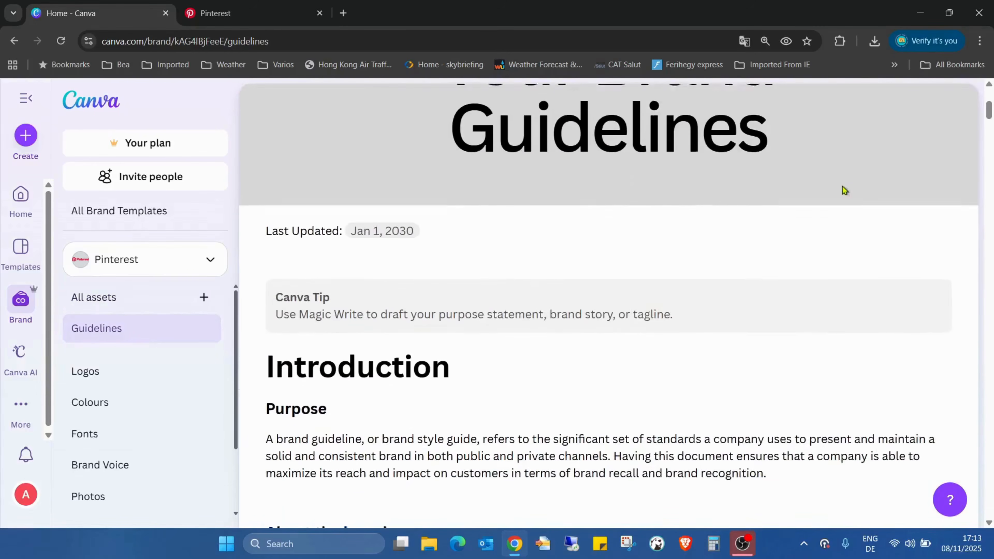
scroll(846, 184, "down", 4)
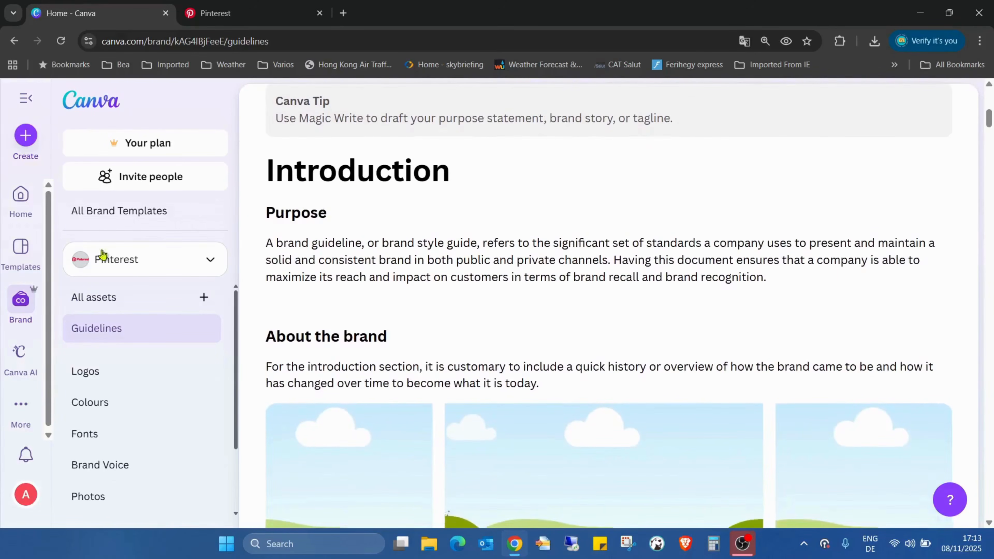
scroll(514, 228, "down", 3)
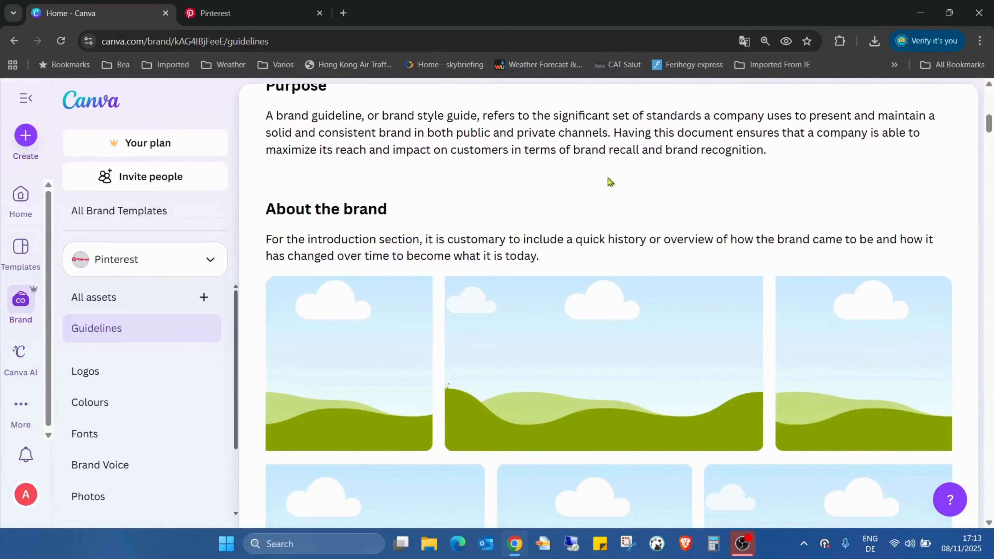
scroll(730, 205, "down", 12)
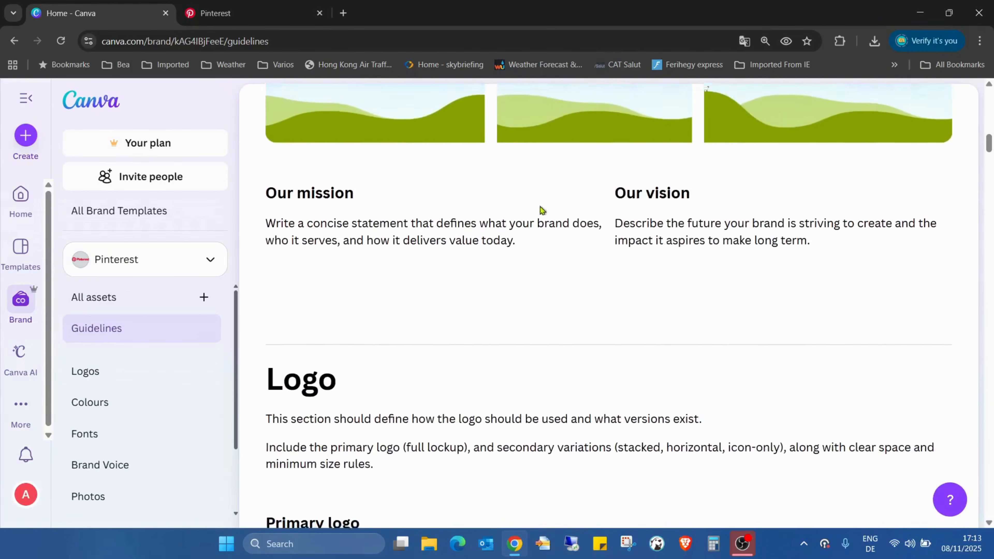
scroll(812, 215, "down", 3)
scroll(508, 220, "down", 12)
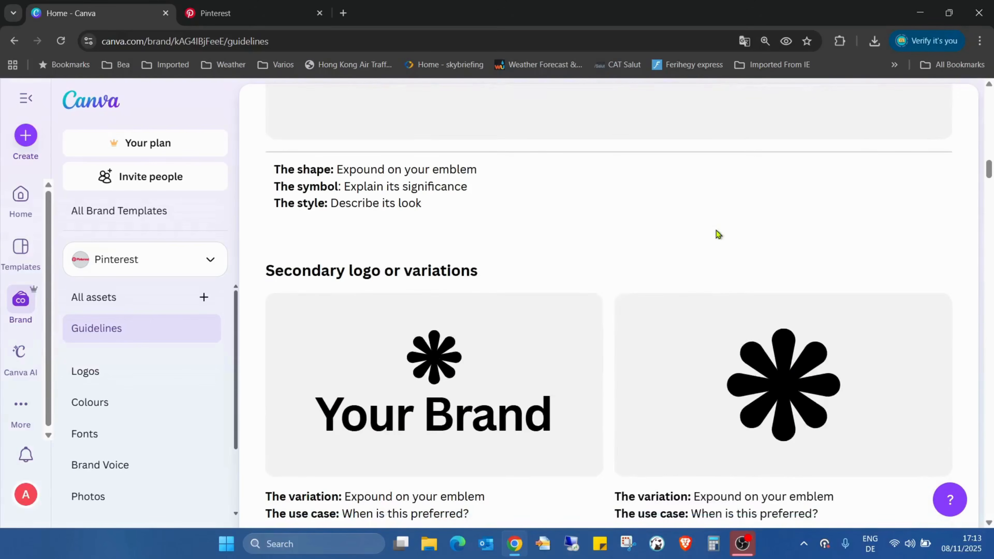
scroll(587, 226, "down", 3)
scroll(398, 278, "down", 5)
scroll(661, 215, "down", 2)
scroll(551, 211, "down", 3)
- Review the color and typography sections of the brand guidelines, including color combinations and type hierarchy
scroll(550, 207, "down", 9)
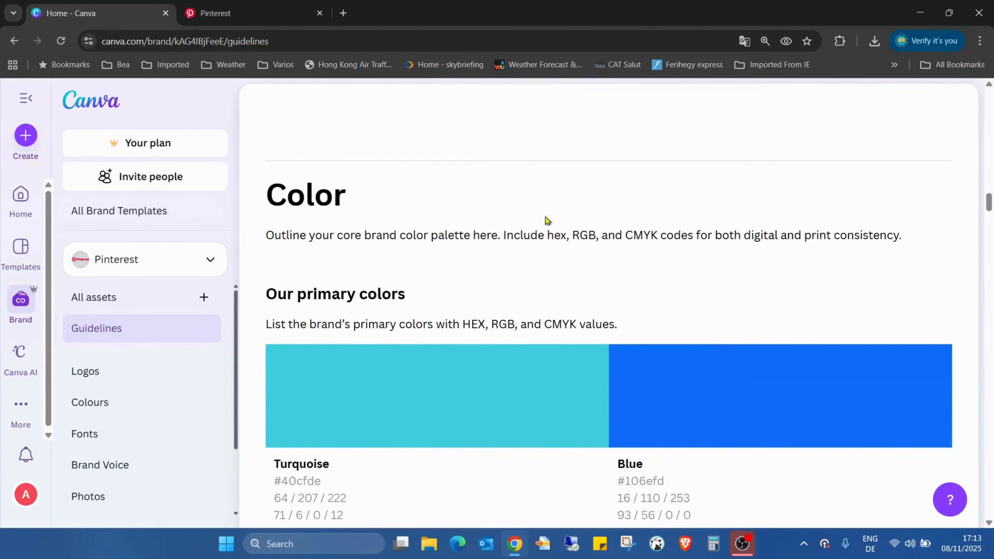
scroll(505, 222, "down", 10)
scroll(615, 204, "down", 5)
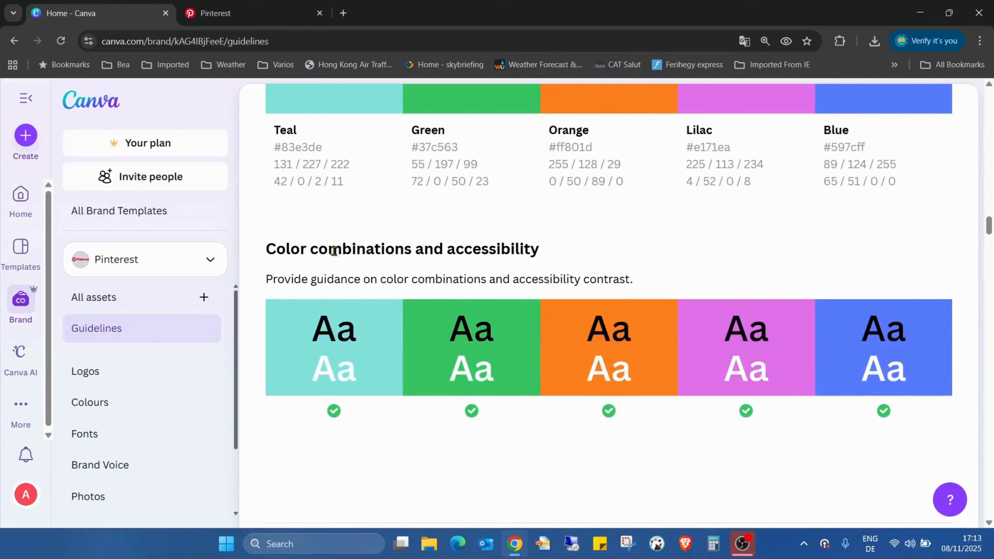
scroll(827, 223, "down", 8)
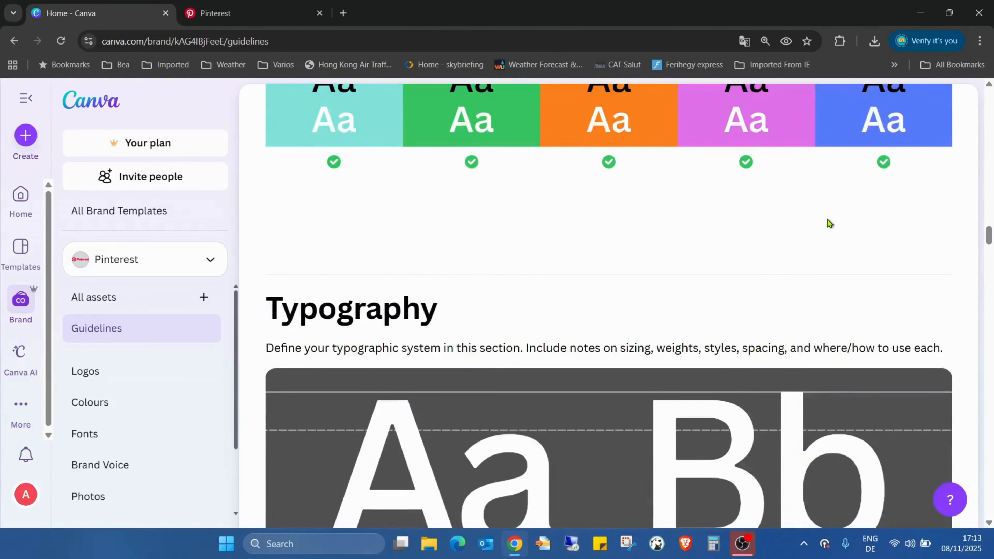
scroll(829, 196, "down", 20)
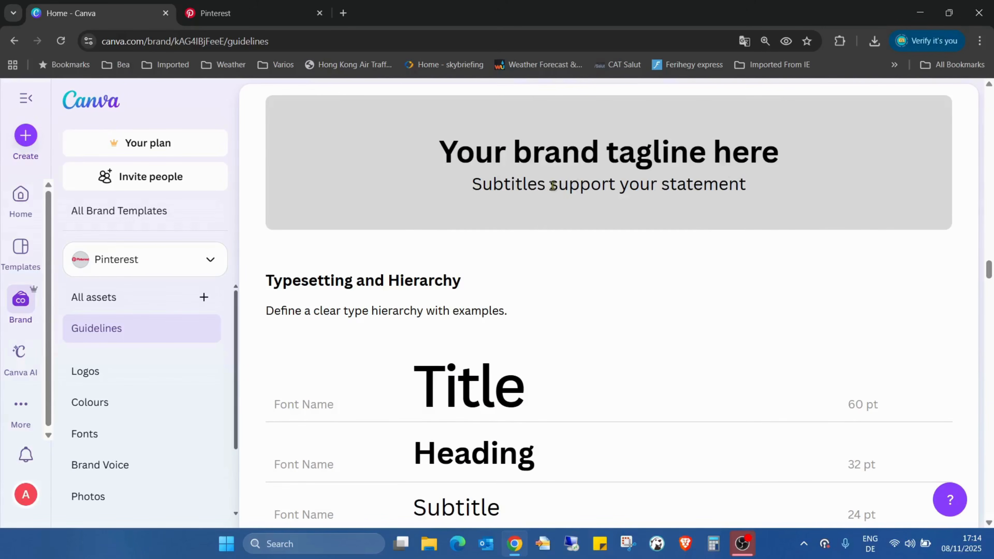
scroll(757, 180, "down", 19)
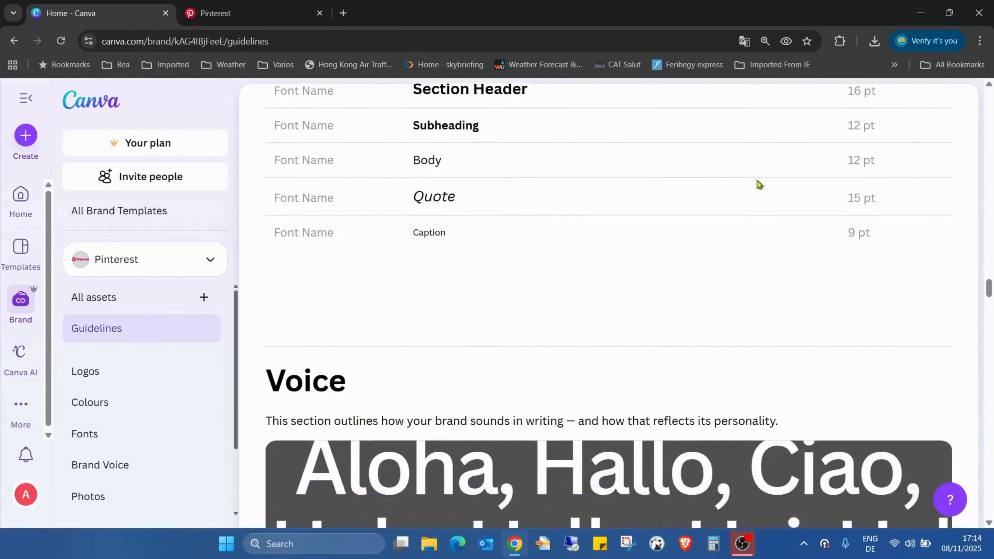
- Examine the voice, photography, graphics and icons sections of the brand guidelines
scroll(758, 182, "up", 3)
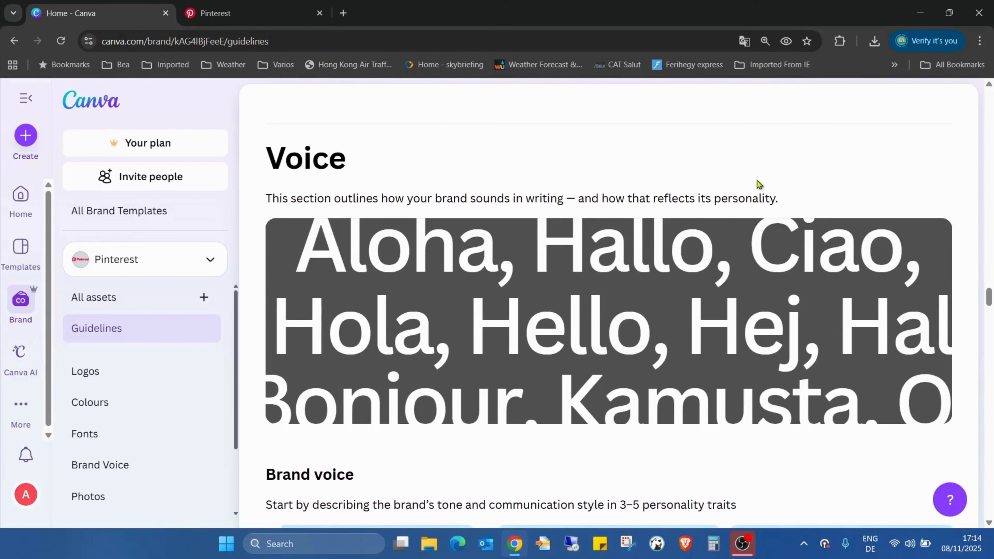
scroll(755, 187, "down", 3)
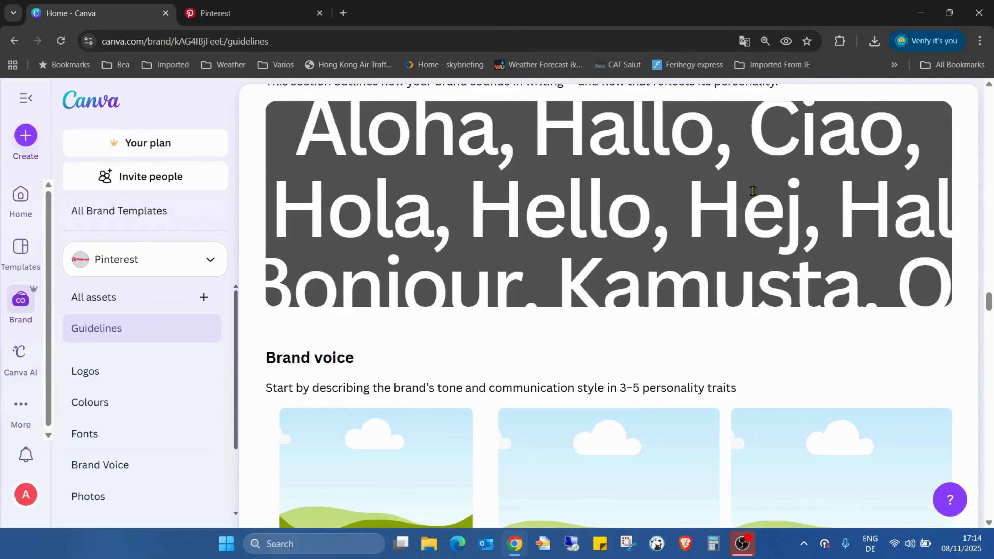
scroll(753, 191, "down", 3)
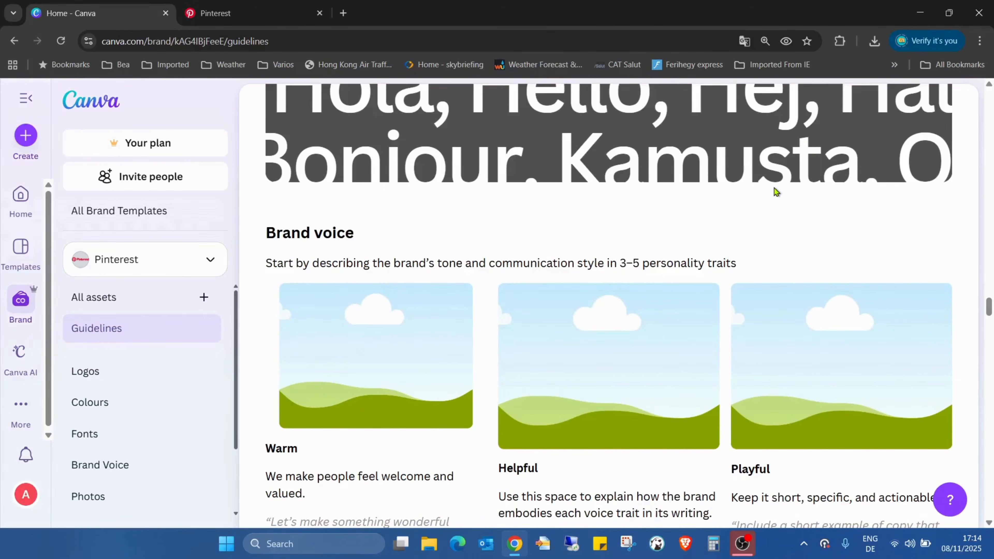
scroll(777, 192, "down", 10)
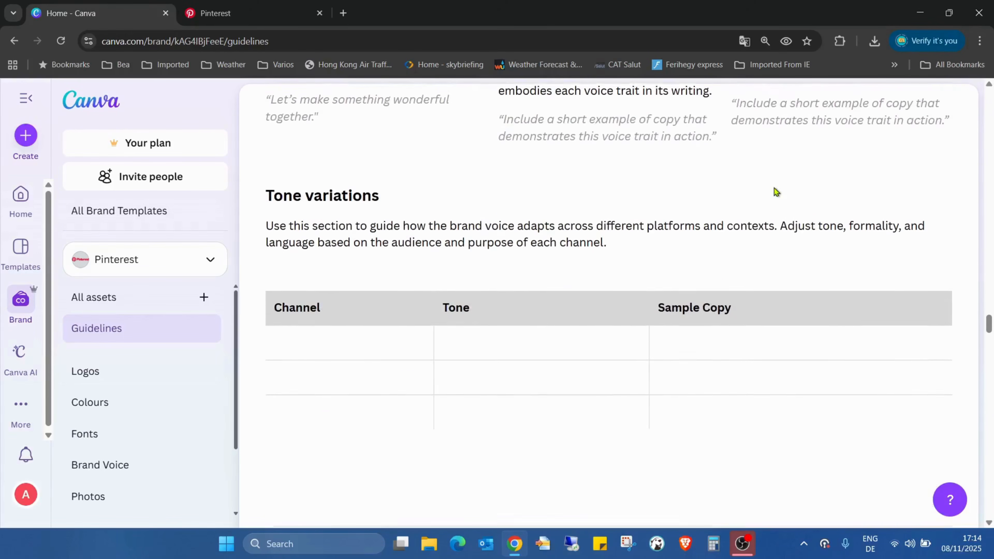
scroll(845, 189, "down", 9)
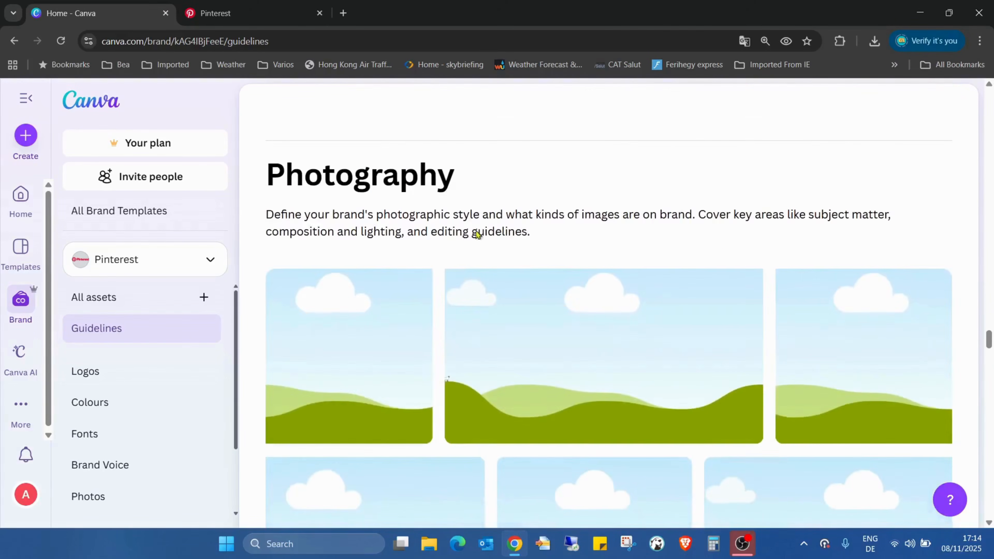
scroll(841, 226, "down", 8)
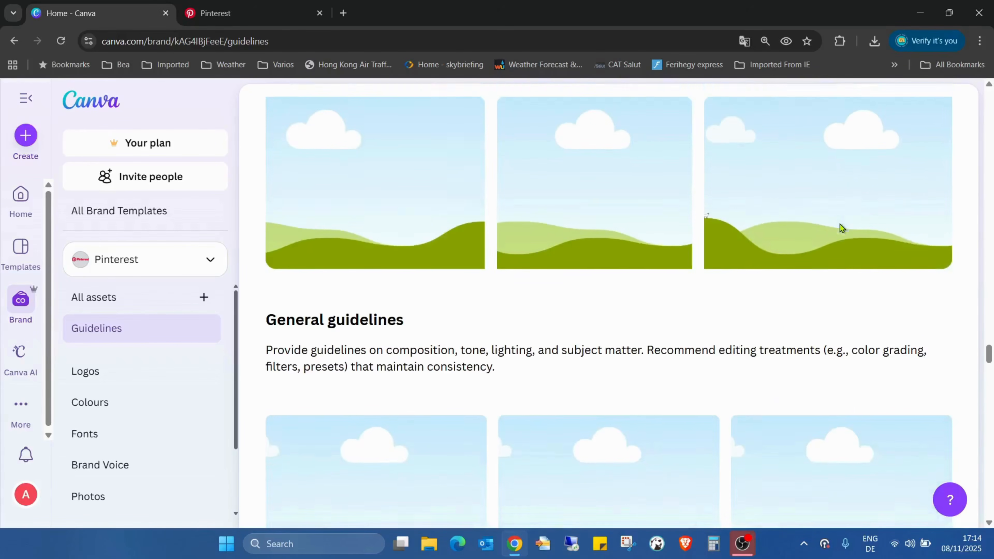
scroll(843, 199, "down", 10)
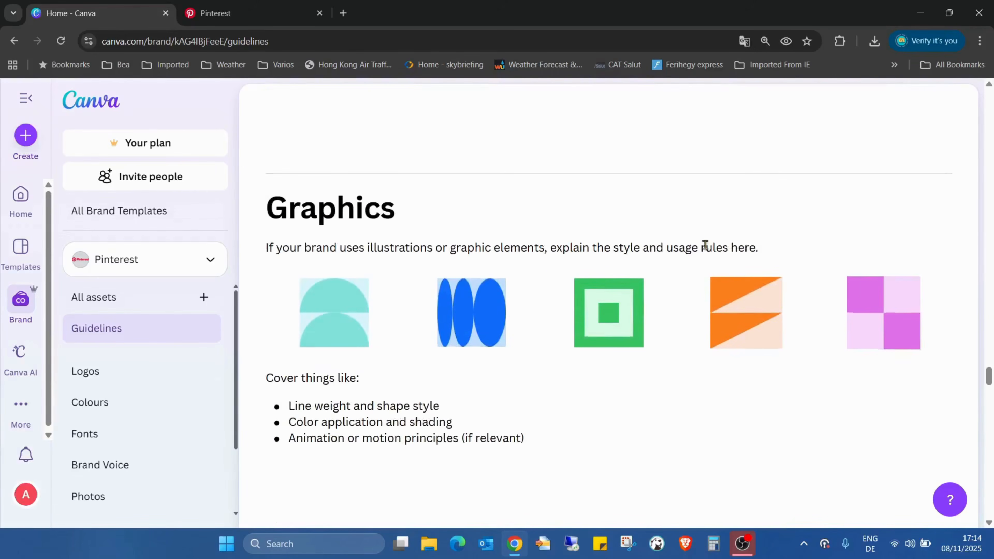
scroll(820, 235, "down", 8)
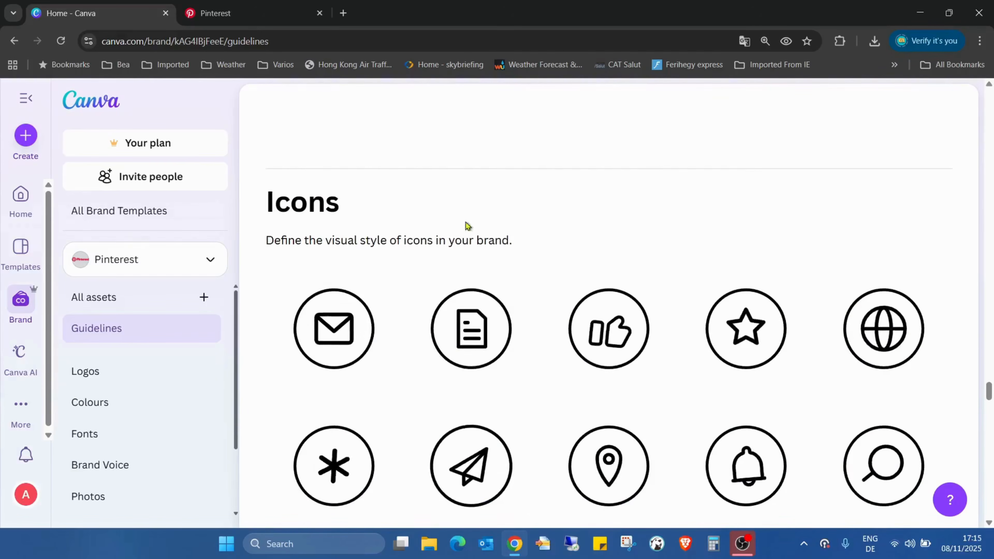
scroll(762, 247, "down", 8)
scroll(761, 246, "up", 11)
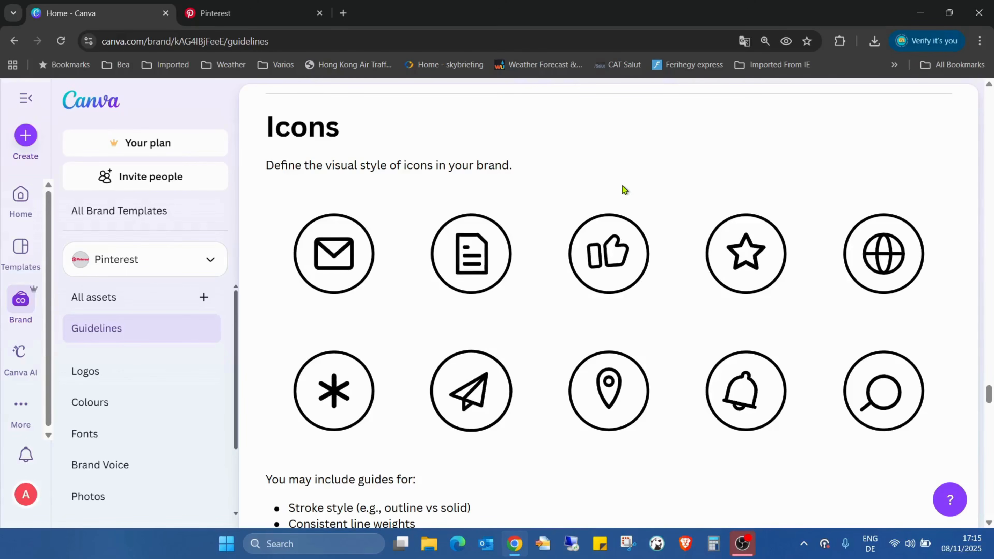
- Examine the charts and brand applications sections through to the end of the guidelines
scroll(634, 190, "down", 6)
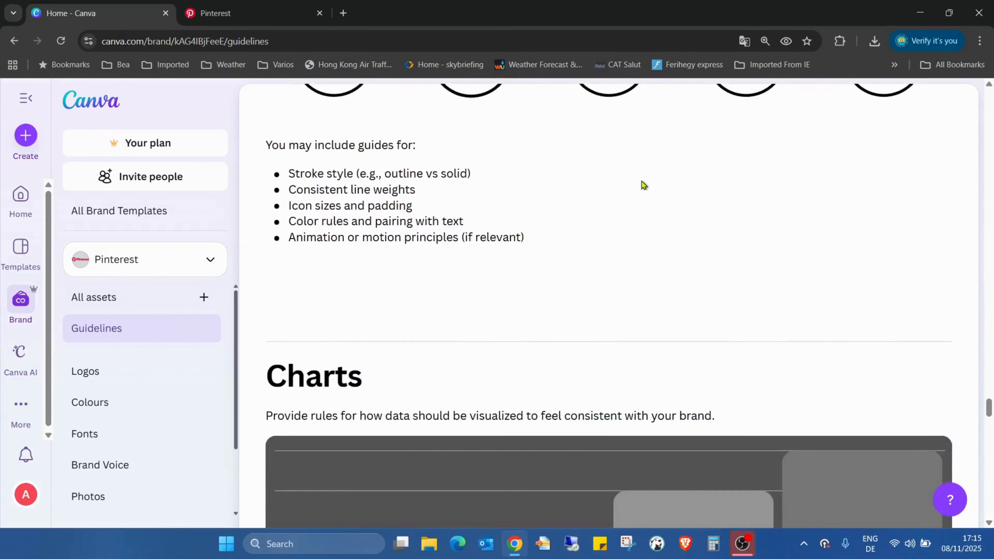
scroll(642, 180, "down", 6)
scroll(783, 259, "down", 4)
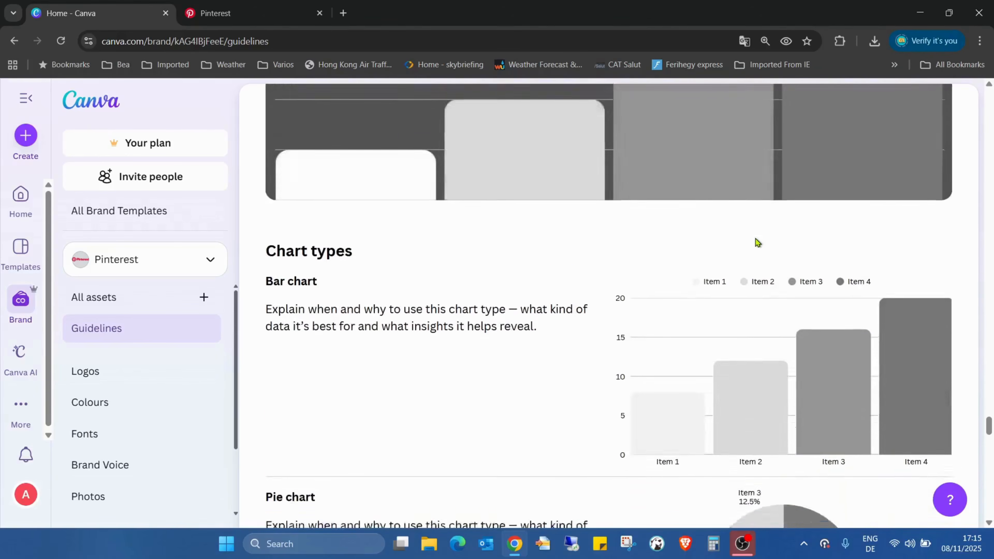
scroll(757, 242, "down", 8)
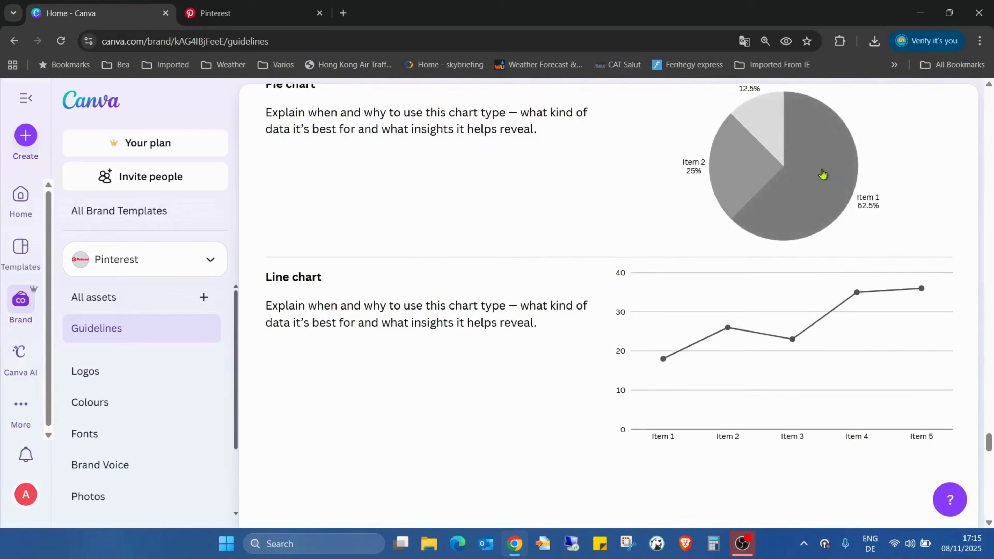
scroll(828, 174, "down", 8)
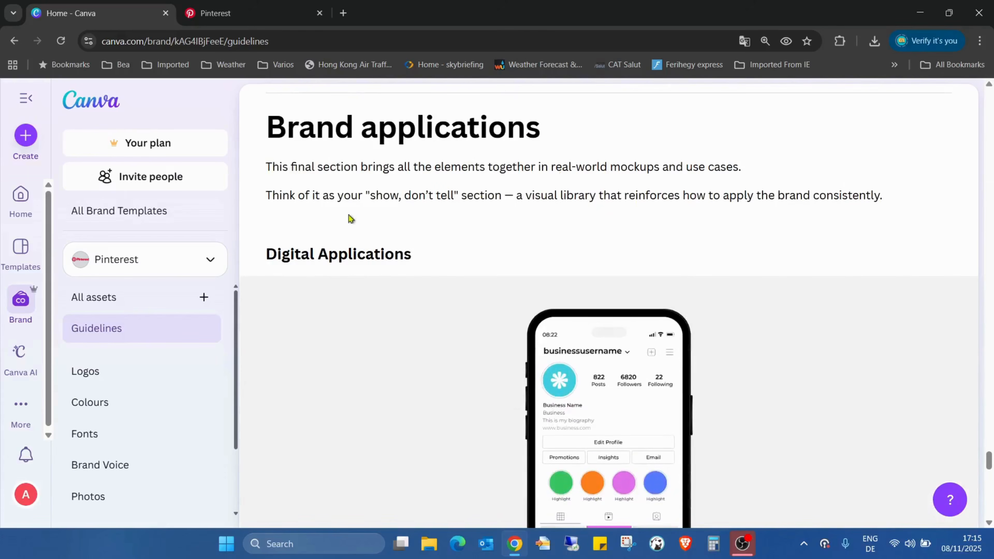
scroll(885, 155, "down", 5)
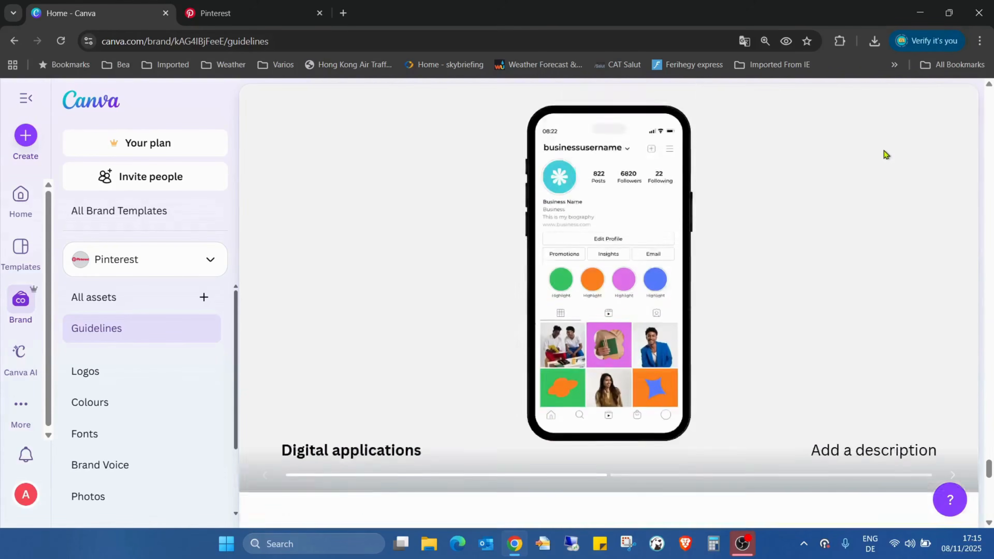
scroll(886, 155, "down", 6)
scroll(886, 159, "down", 4)
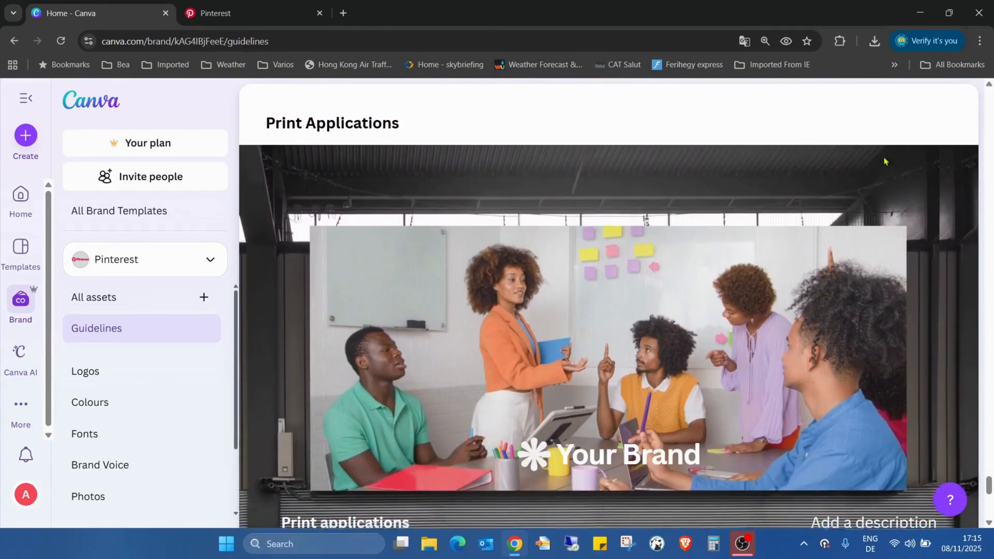
scroll(885, 160, "down", 10)
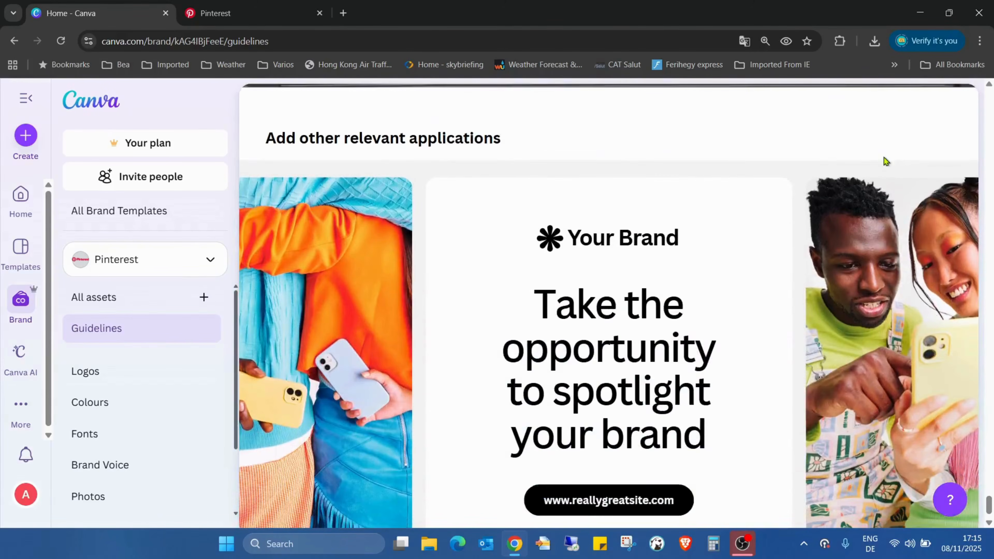
scroll(885, 161, "down", 1)
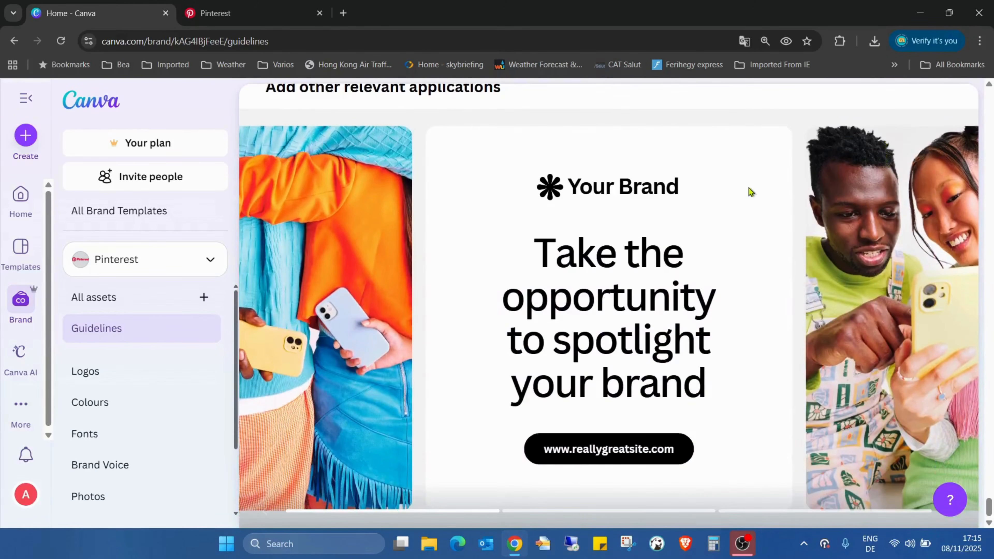
- Create a new Brand Kit named "Pinterest 2"
left_click(194, 271)
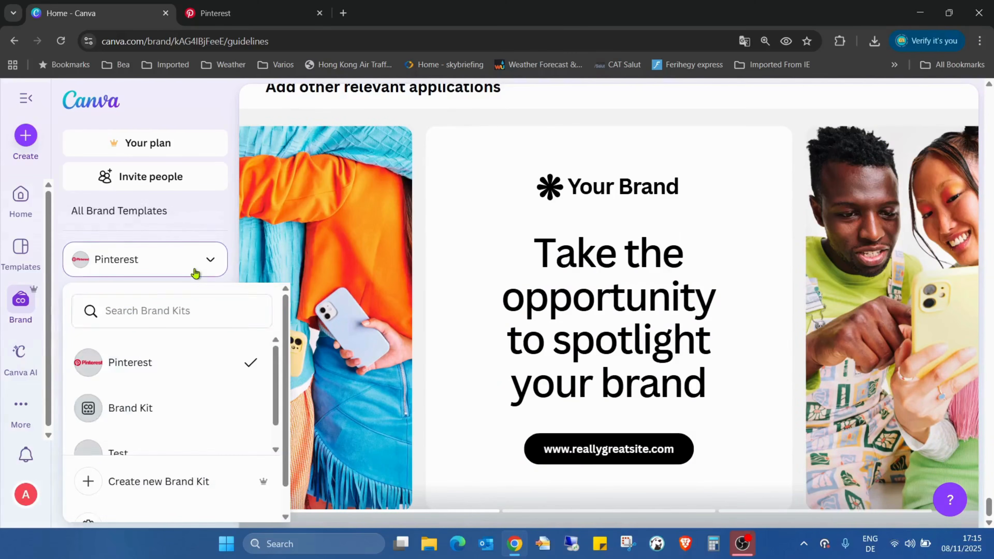
scroll(195, 423, "down", 1)
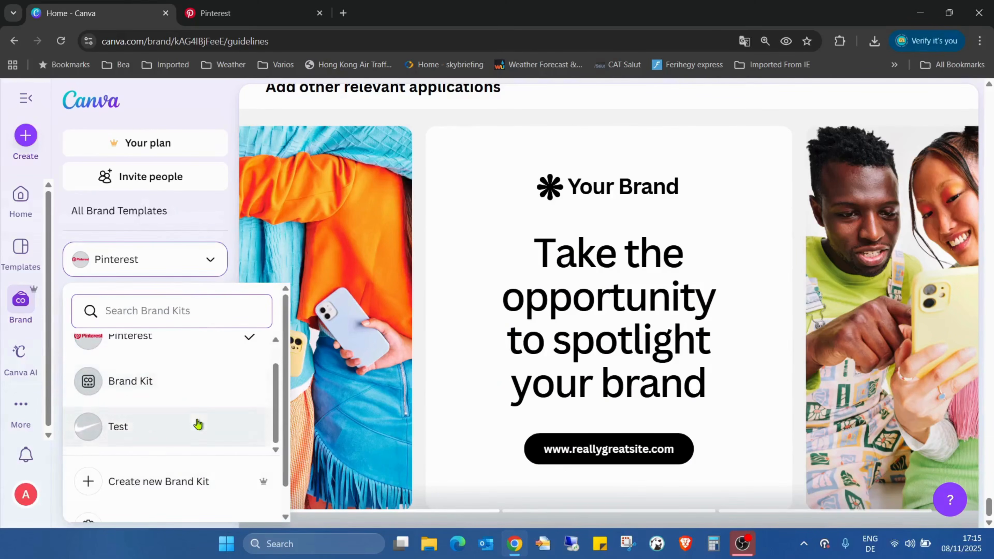
scroll(206, 375, "up", 1)
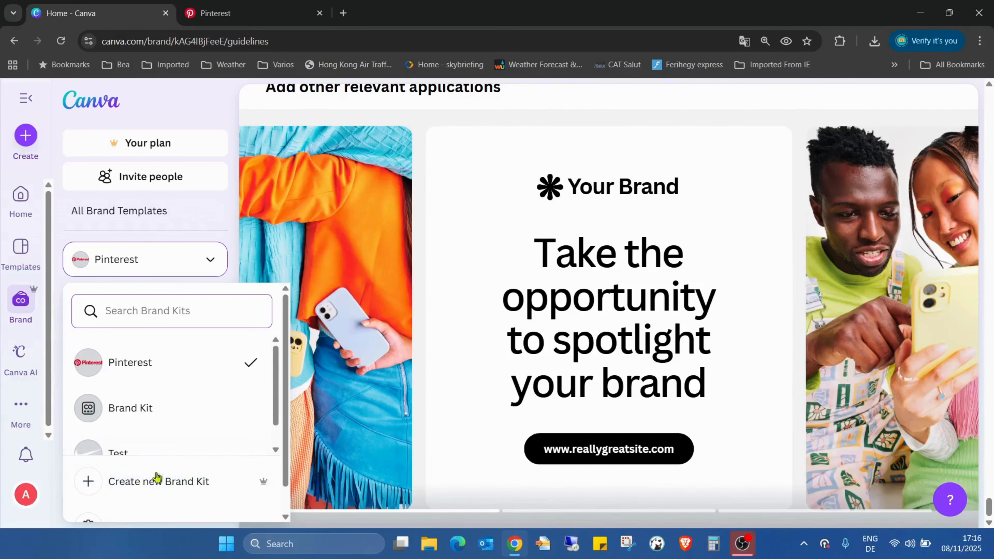
left_click(163, 481)
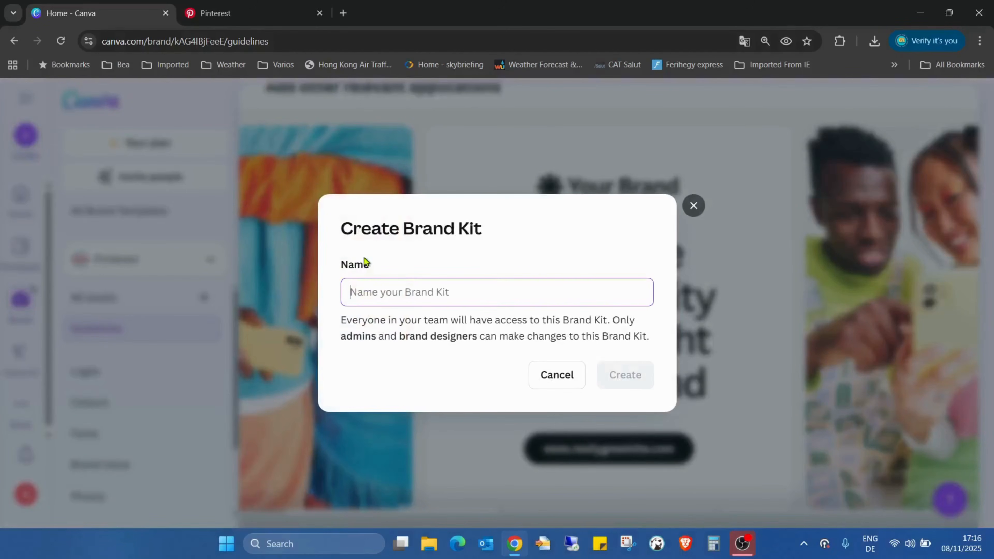
type("Pinteres")
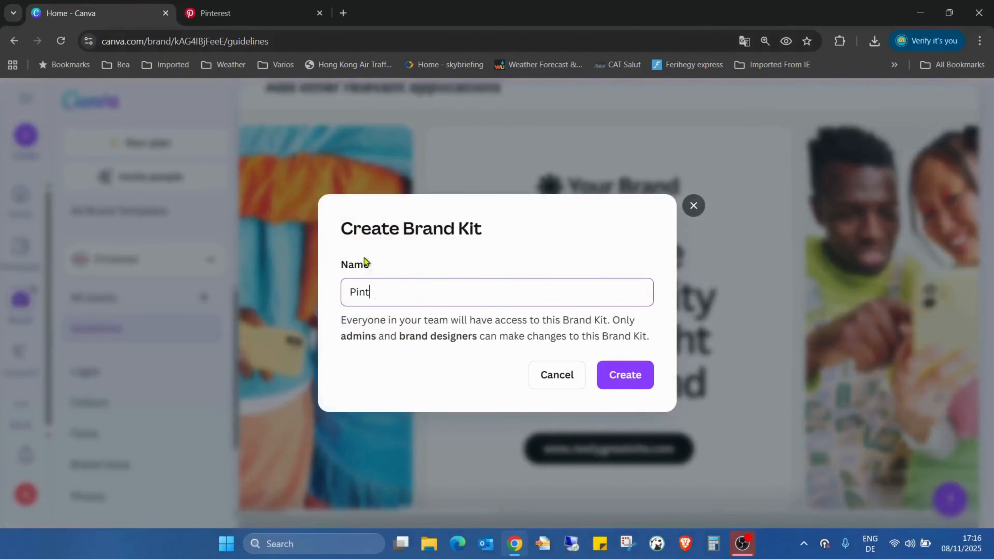
type("t 2")
left_click(625, 377)
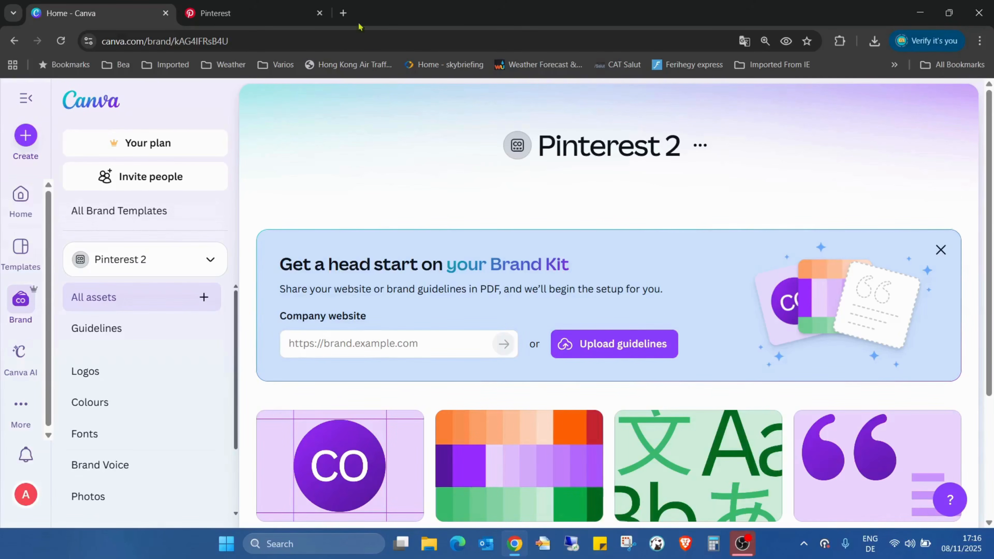
left_click(255, 13)
left_click(307, 36)
key("ctrl+c")
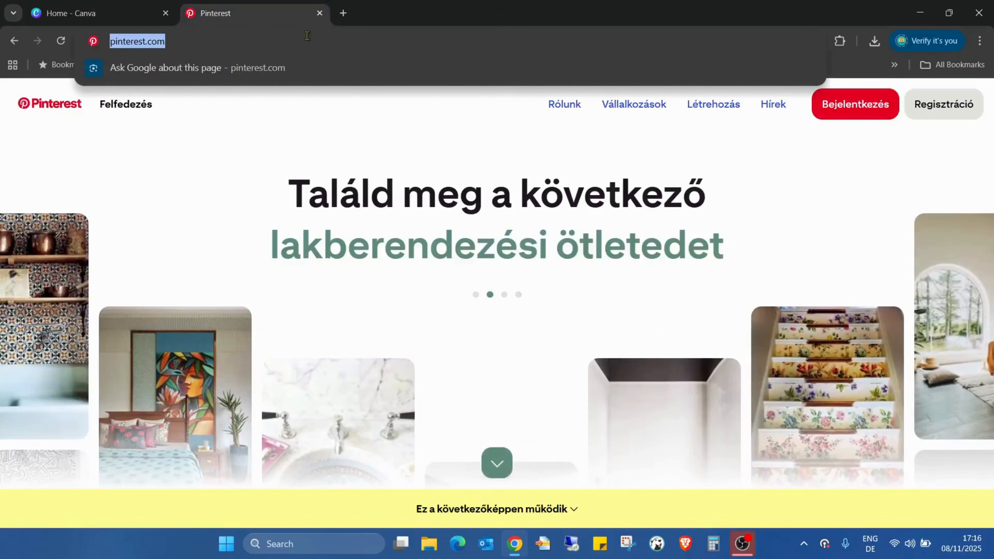
left_click(319, 13)
left_click(377, 343)
key("ctrl+v")
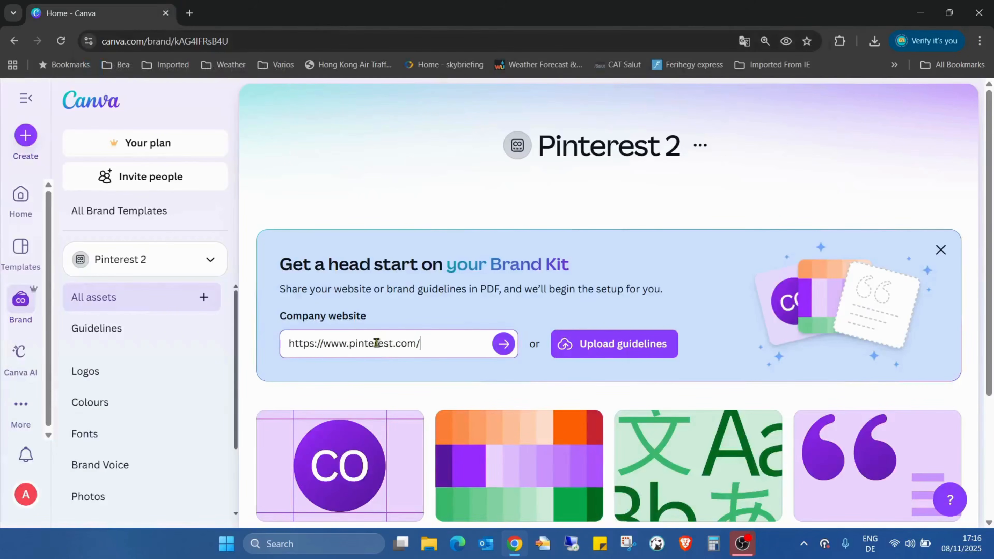
left_click(502, 343)
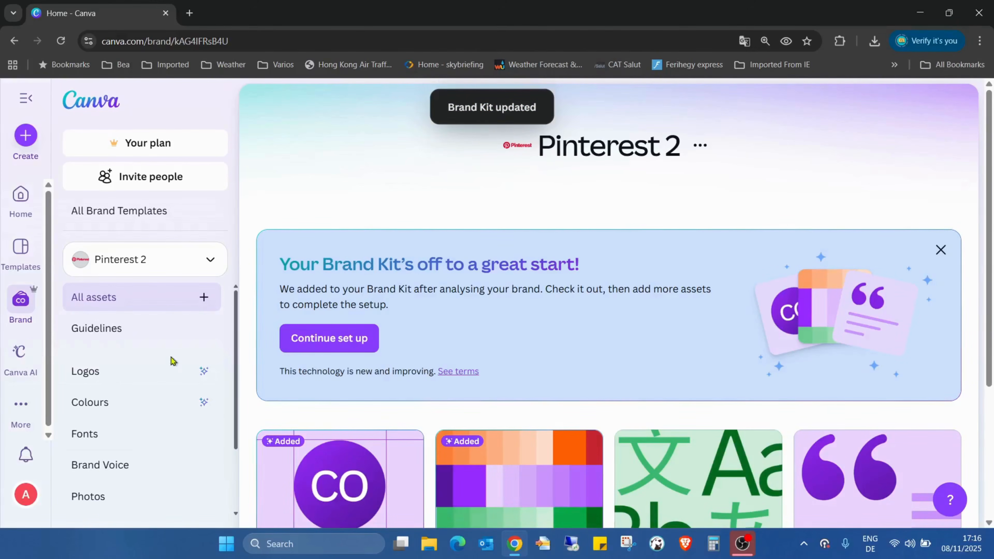
- Review the imported assets in the Logos and Colours categories of the Pinterest 2 Brand Kit
scroll(184, 358, "down", 1)
scroll(199, 343, "up", 1)
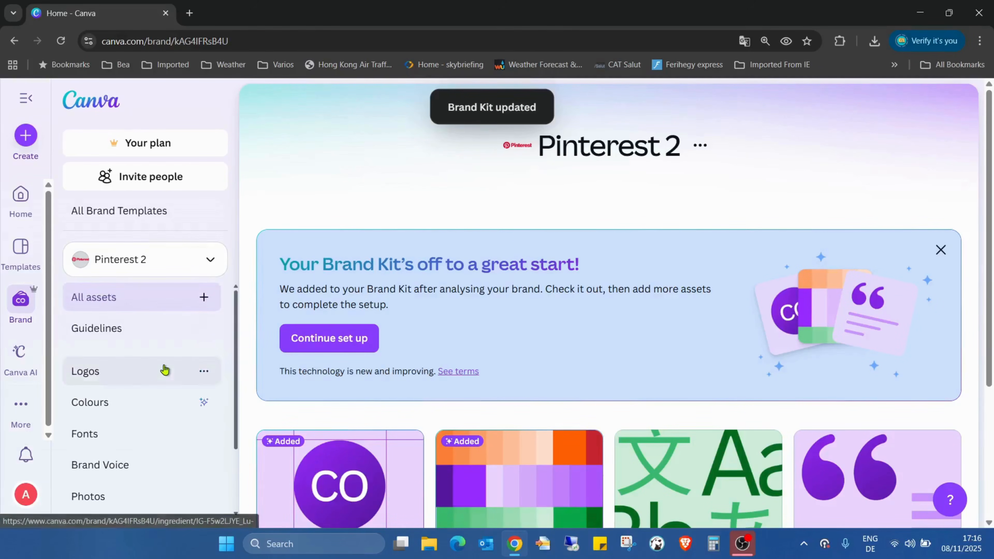
left_click(165, 369)
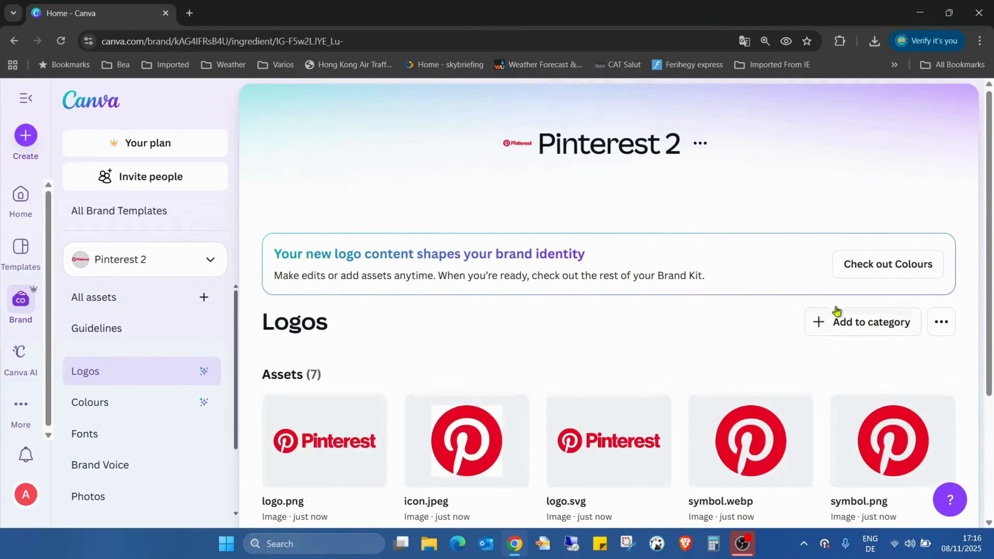
scroll(825, 313, "down", 5)
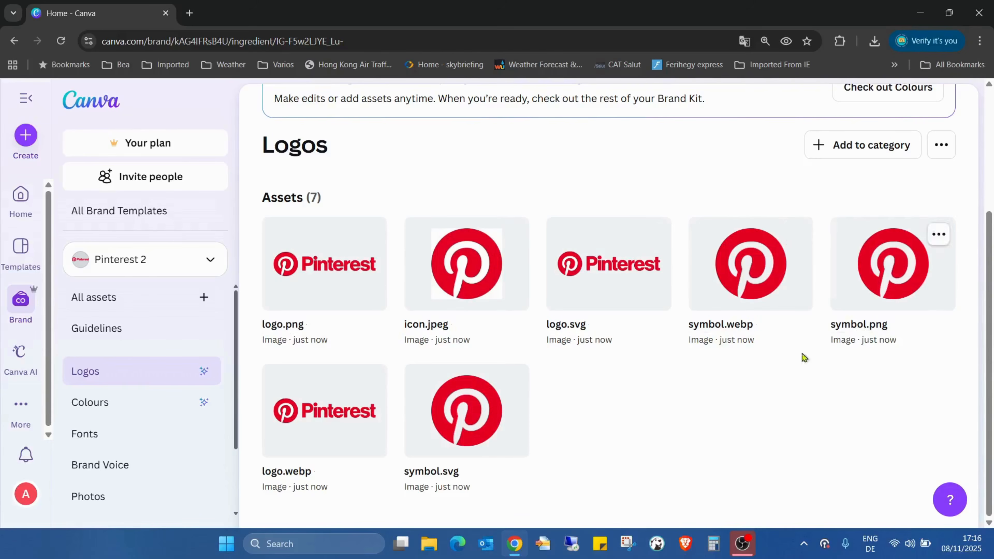
left_click(106, 407)
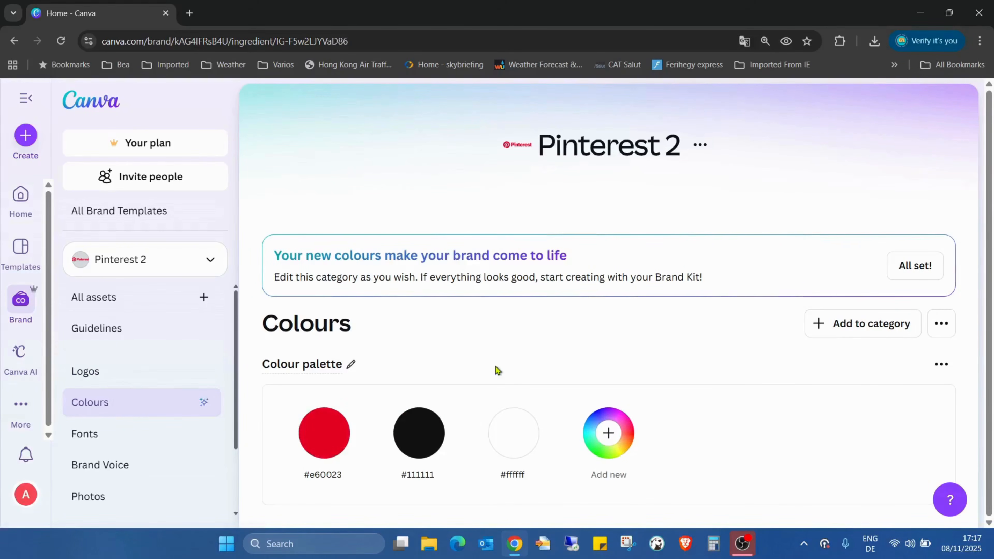
scroll(180, 333, "down", 2)
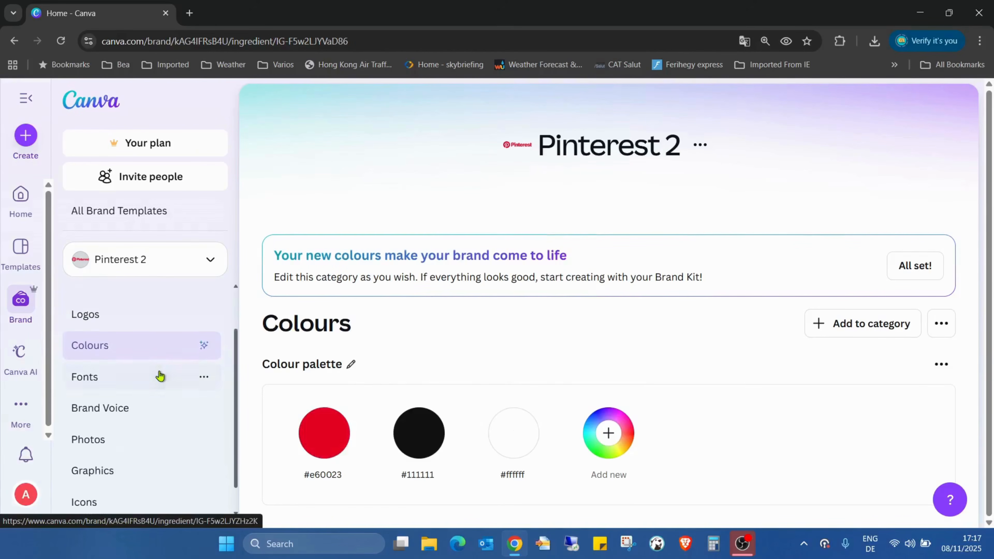
- Check the Charts, Icons, Graphics, Photos and Brand Voice categories, including the blank brand voice form, leaving no voice saved
left_click(154, 509)
left_click(148, 476)
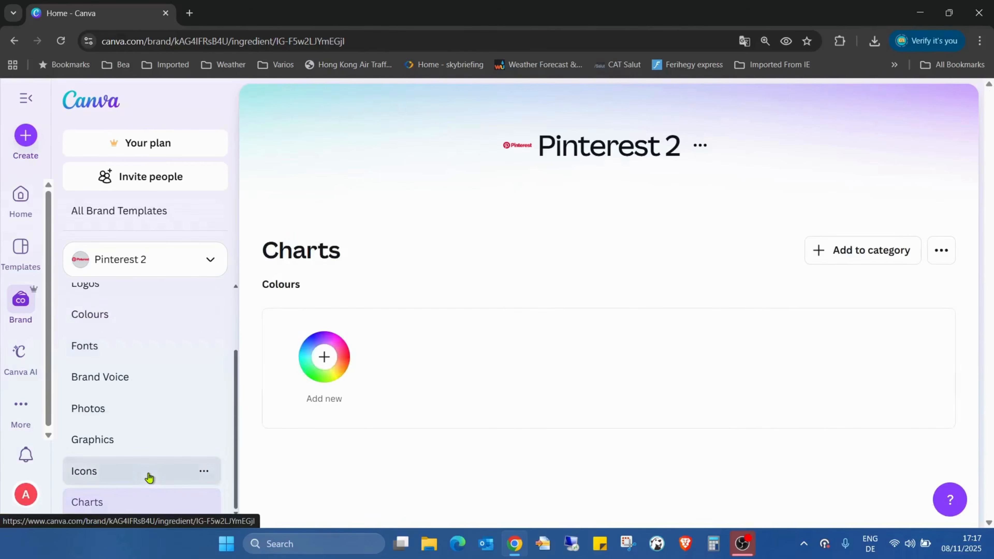
left_click(143, 451)
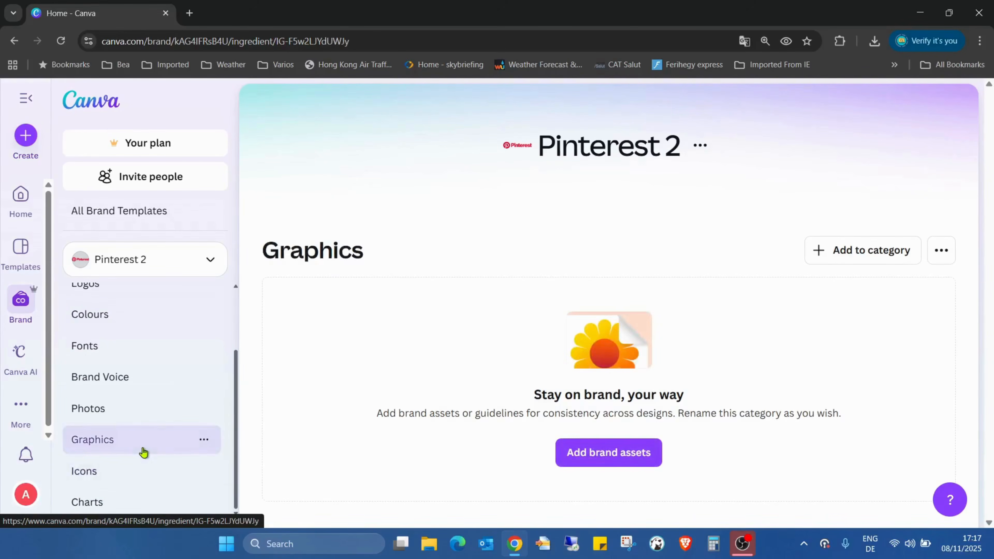
left_click(140, 416)
left_click(122, 377)
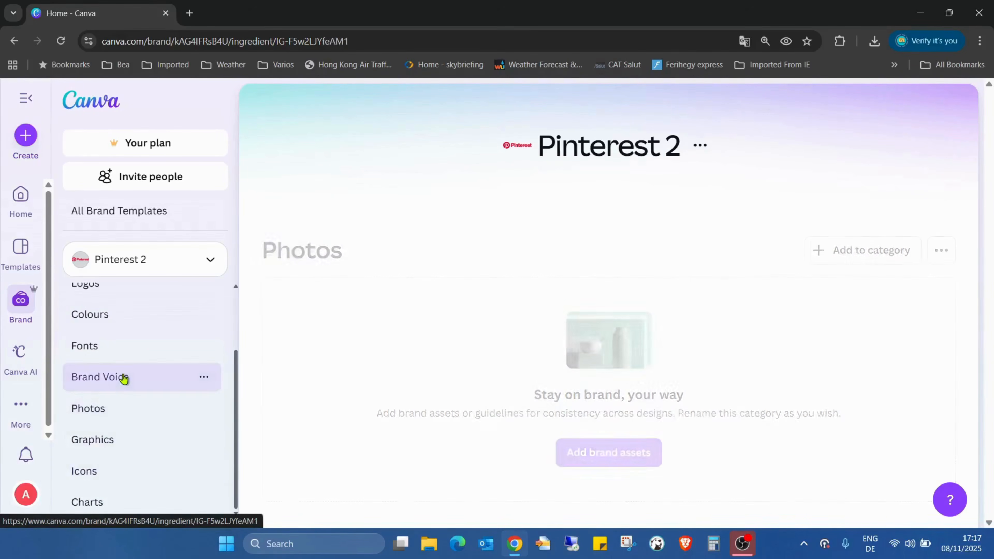
left_click(576, 459)
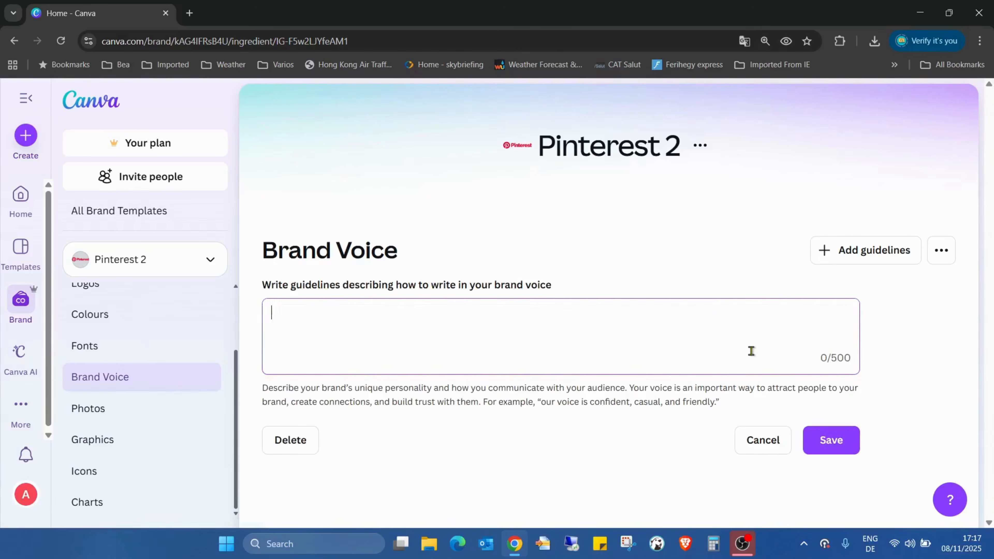
left_click(285, 438)
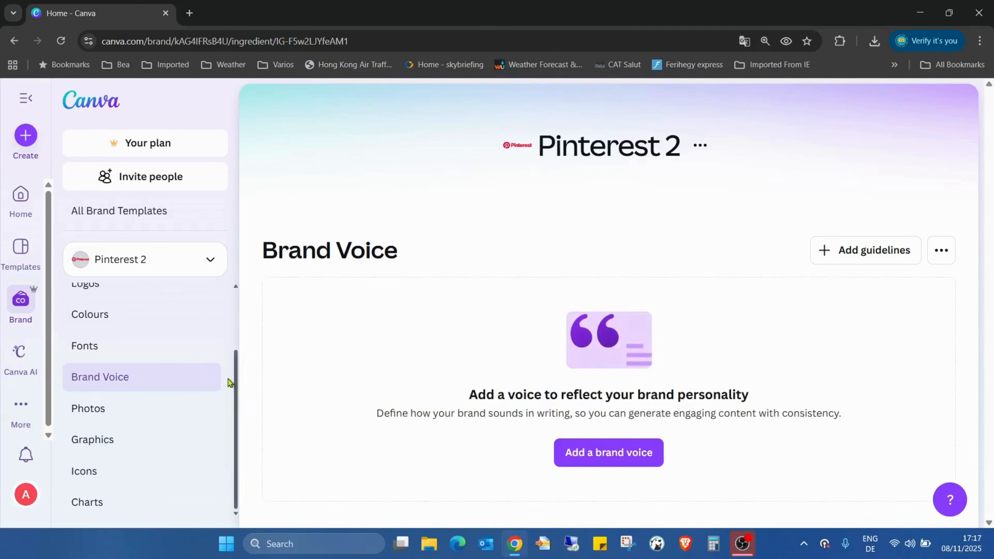
- Examine the Fonts category of the Brand Kit from the Title style through to Caption
left_click(142, 349)
scroll(166, 383, "up", 3)
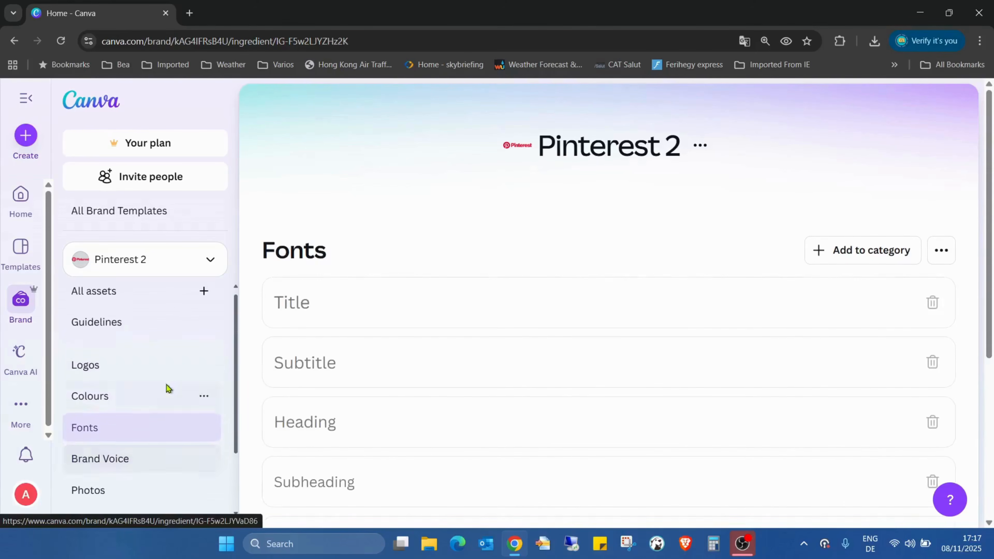
scroll(526, 275, "down", 5)
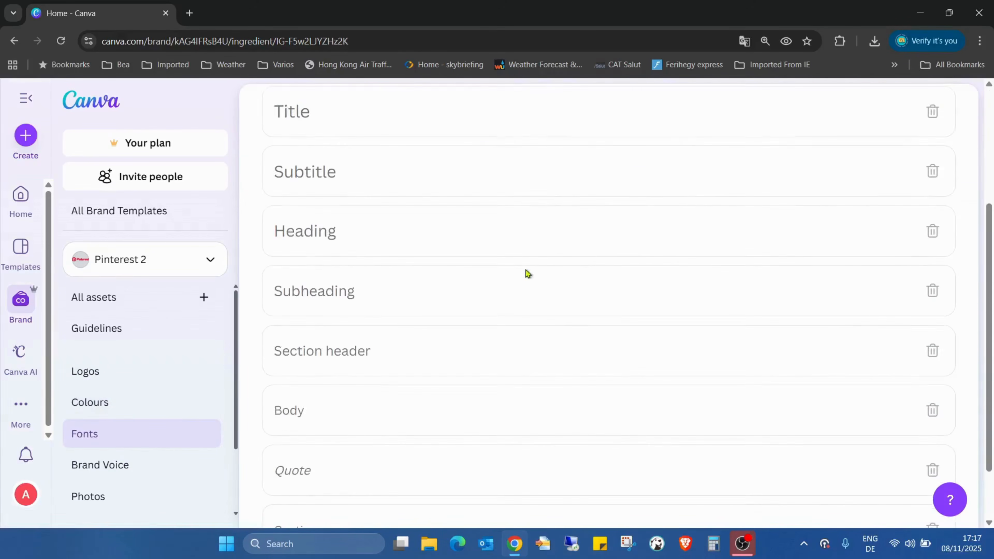
scroll(542, 334, "up", 5)
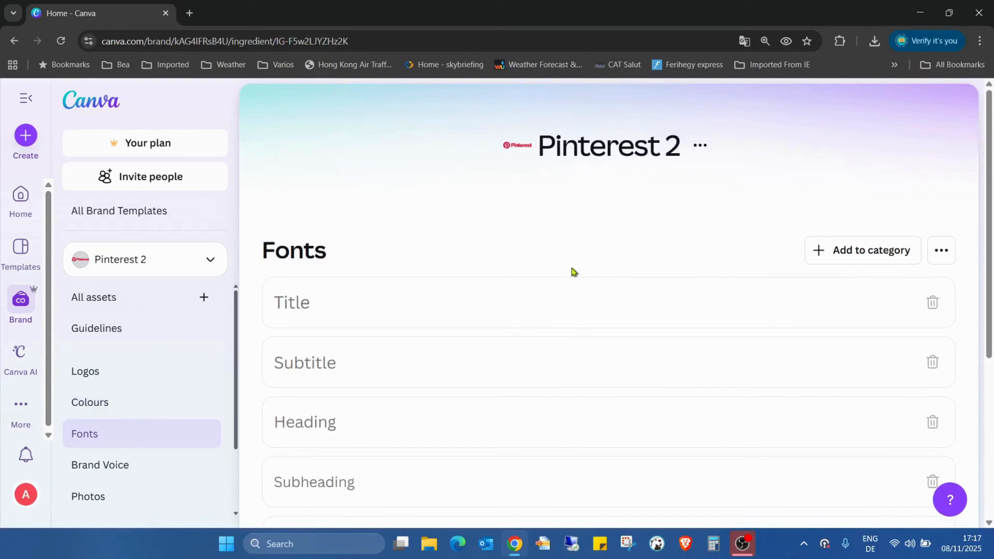
scroll(572, 271, "down", 3)
scroll(549, 233, "up", 3)
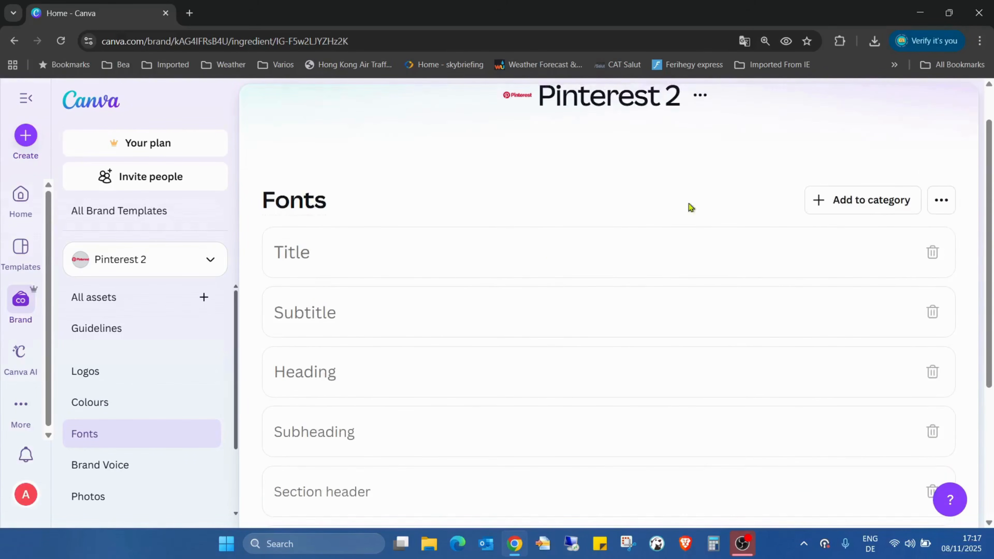
scroll(541, 202, "down", 1)
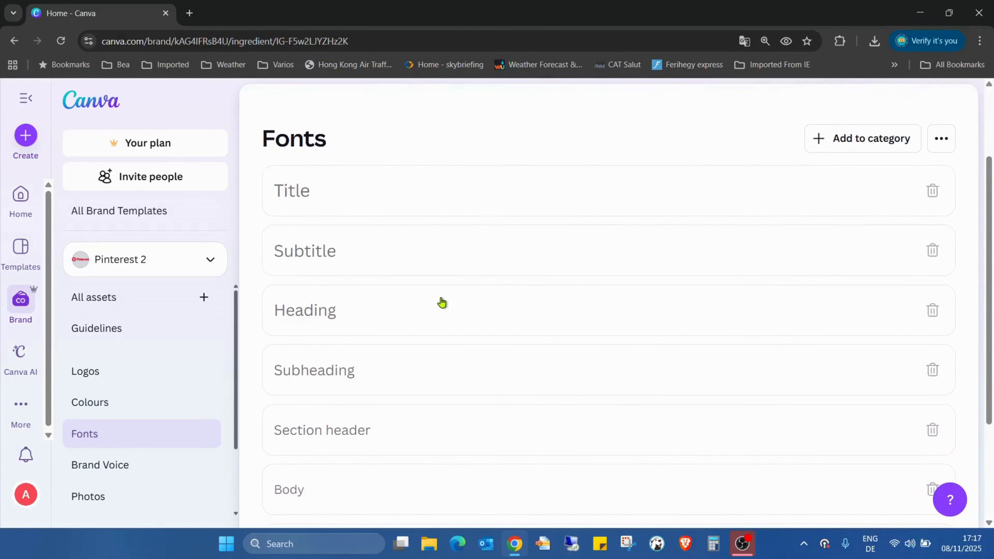
scroll(441, 311, "down", 2)
scroll(528, 297, "down", 2)
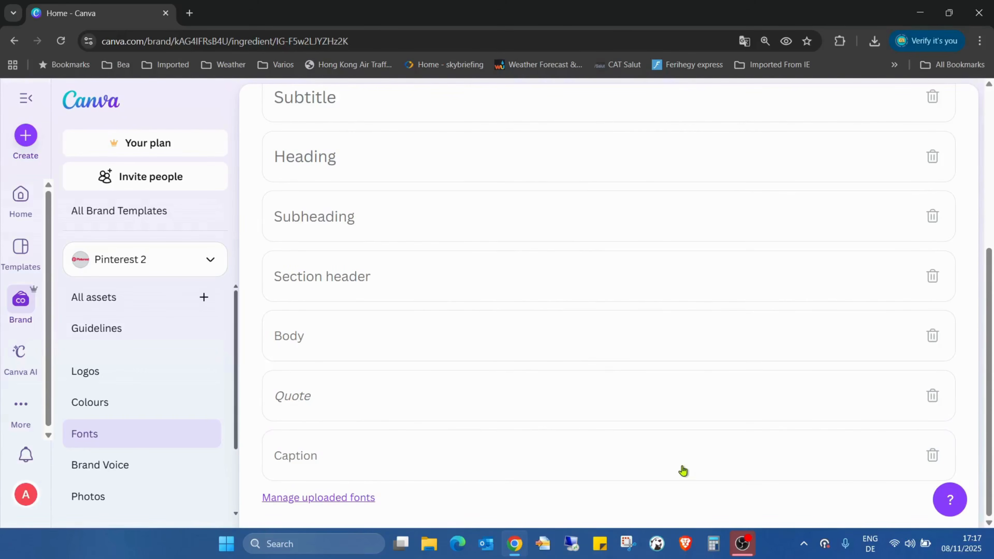
scroll(708, 406, "up", 5)
- Recheck the Brand Kit's colour palette and its full set of logo assets
left_click(153, 406)
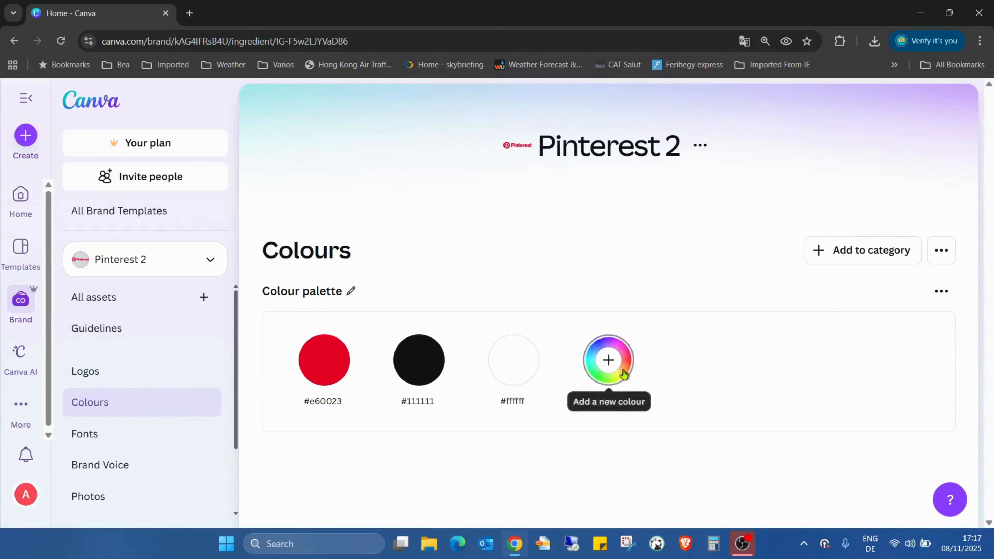
left_click(99, 372)
scroll(706, 290, "down", 4)
scroll(686, 326, "up", 4)
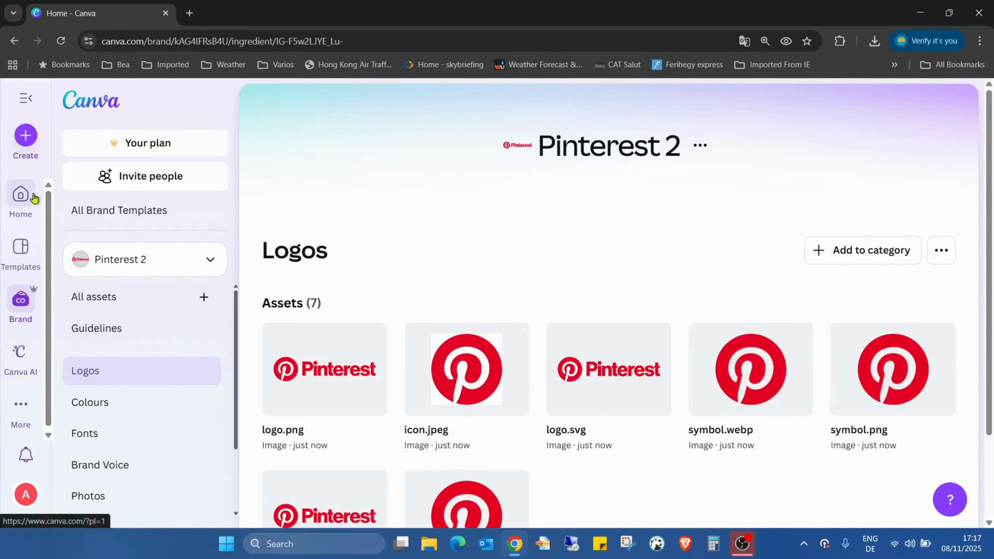
- Open Canva AI and submit the prompt "crean" for an Instagram post design
left_click(20, 357)
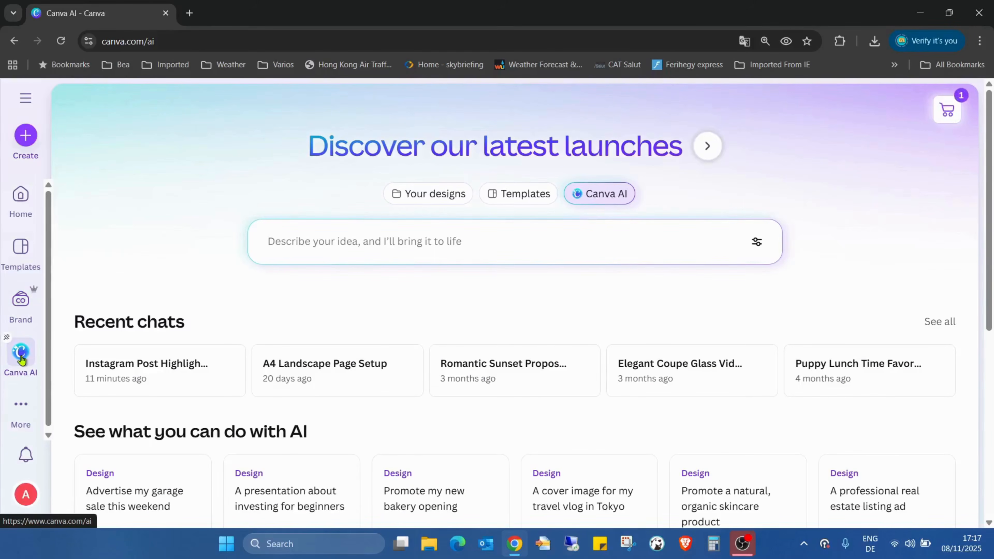
left_click(383, 243)
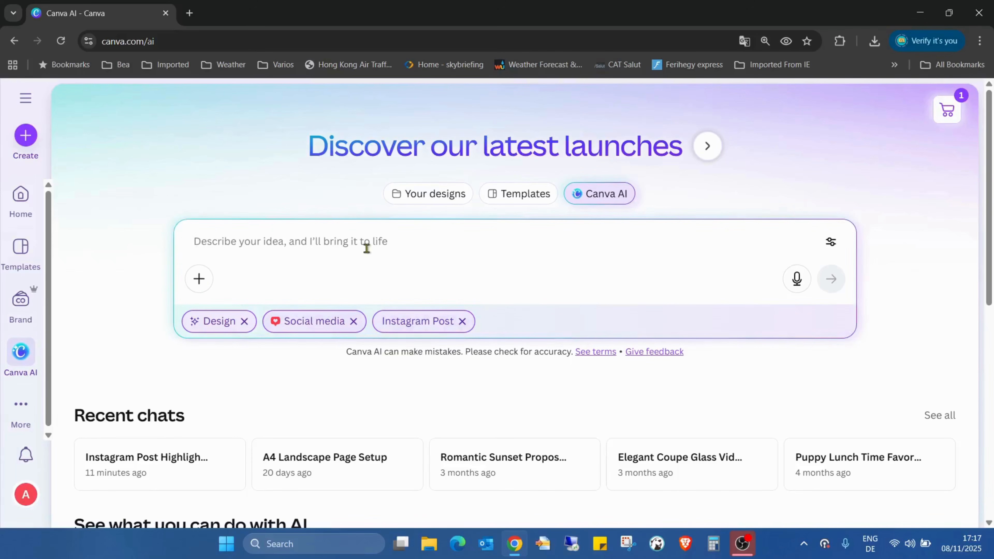
type("crean")
key("Return")
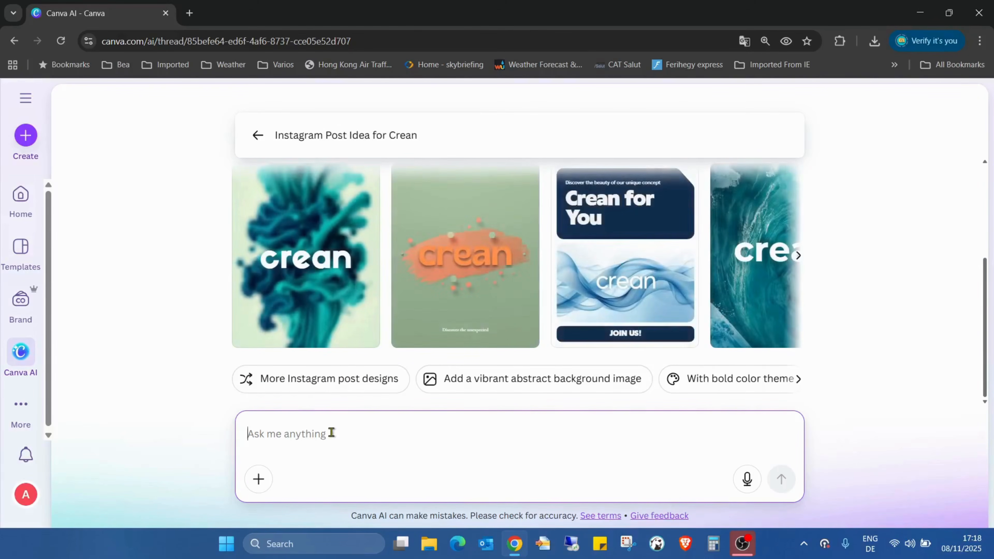
- Generate designs with the Pinterest Brand Kit applied, using the prompt "create an instahram post for a new pinterest function called: collaboration"
type("c")
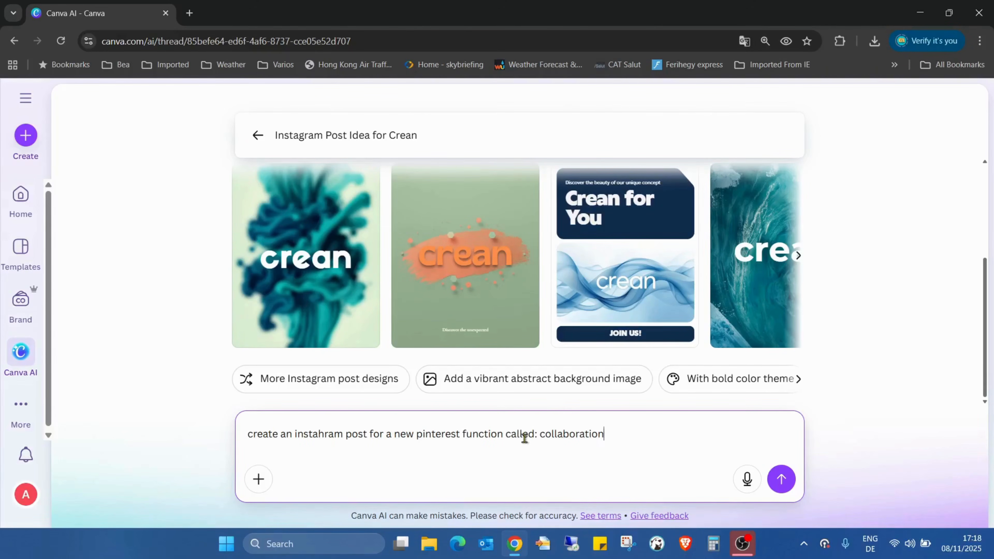
left_click(258, 480)
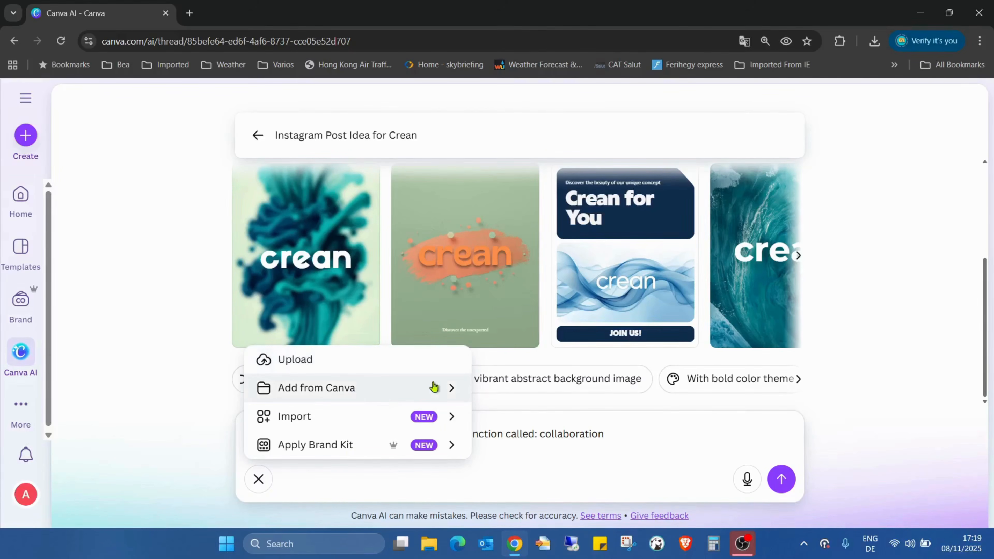
left_click(372, 421)
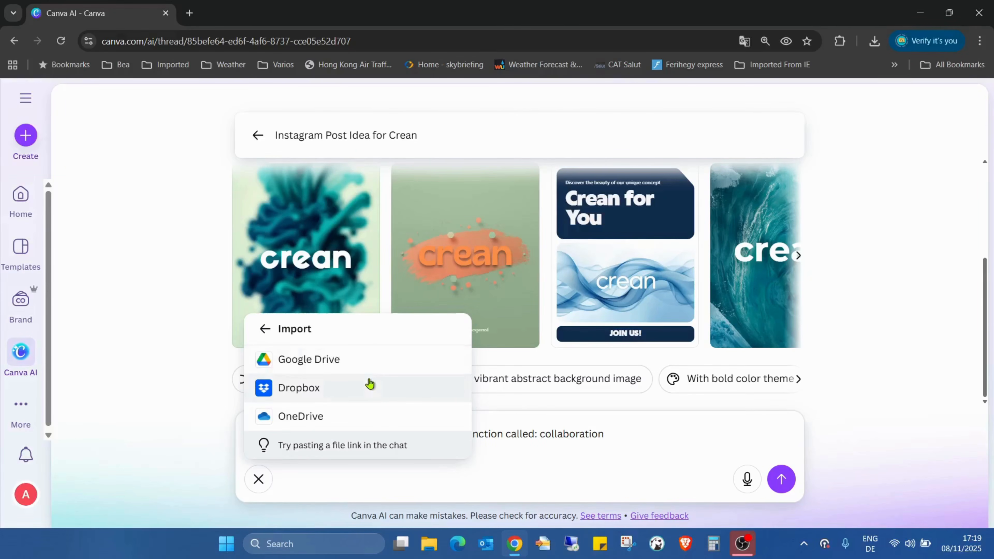
left_click(259, 330)
left_click(335, 445)
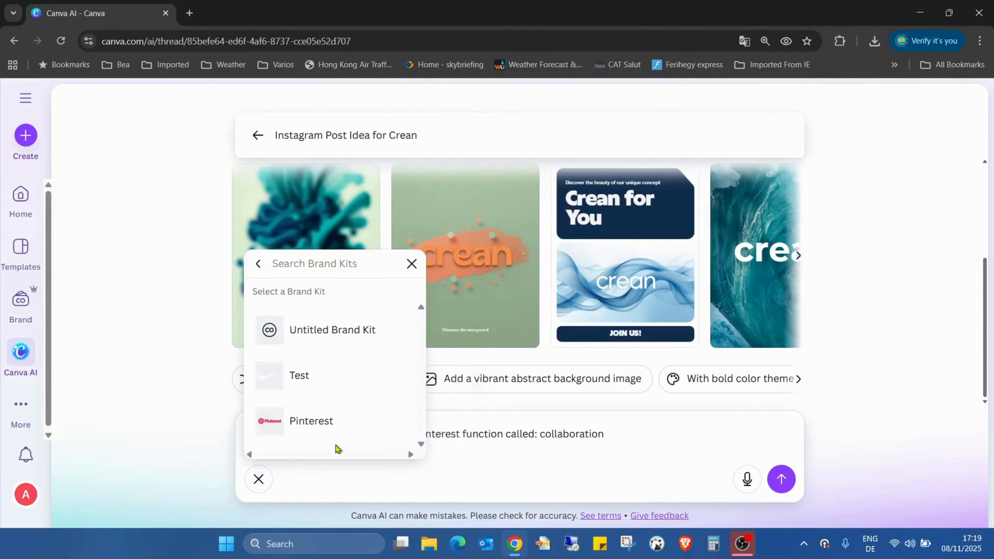
left_click(338, 425)
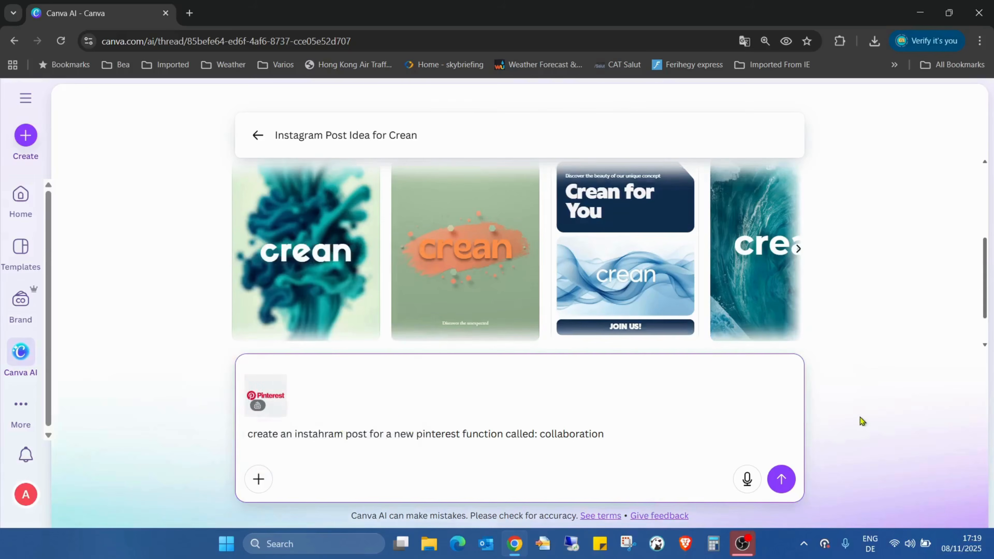
left_click(781, 478)
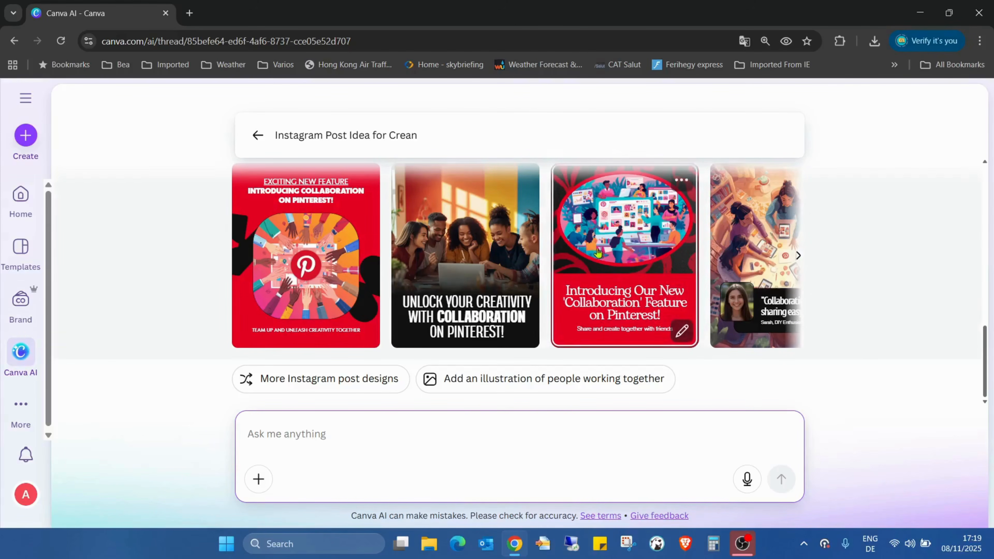
- Browse the generated posts and open the "Unlock your creativity with Collaboration on Pinterest!" design in the Canva Editor
scroll(700, 298, "up", 1)
scroll(701, 278, "down", 1)
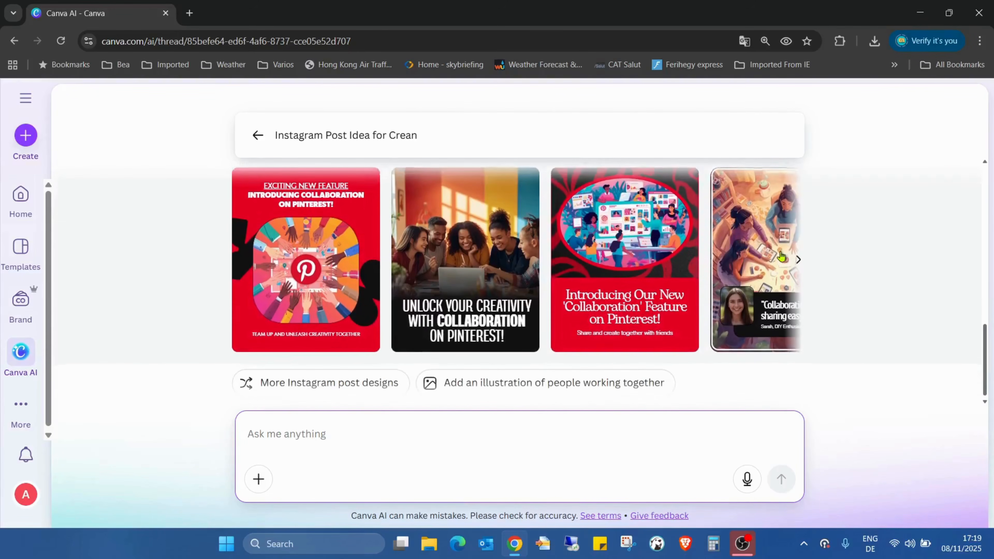
left_click(800, 262)
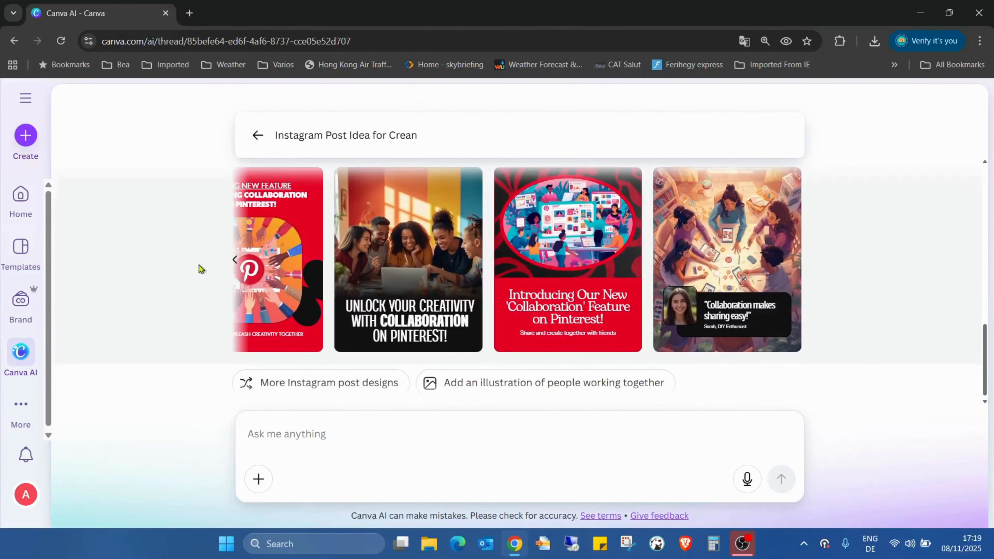
left_click(232, 260)
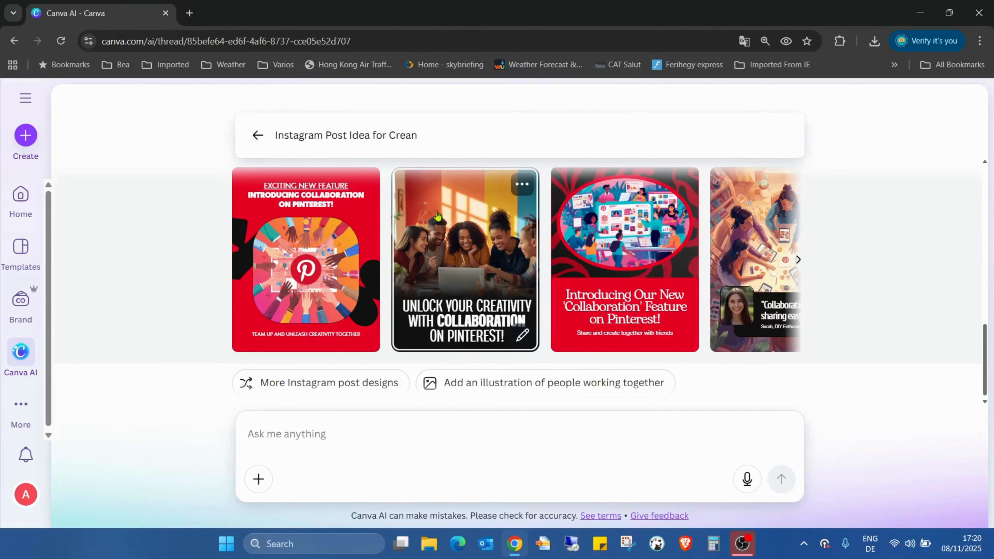
left_click(468, 231)
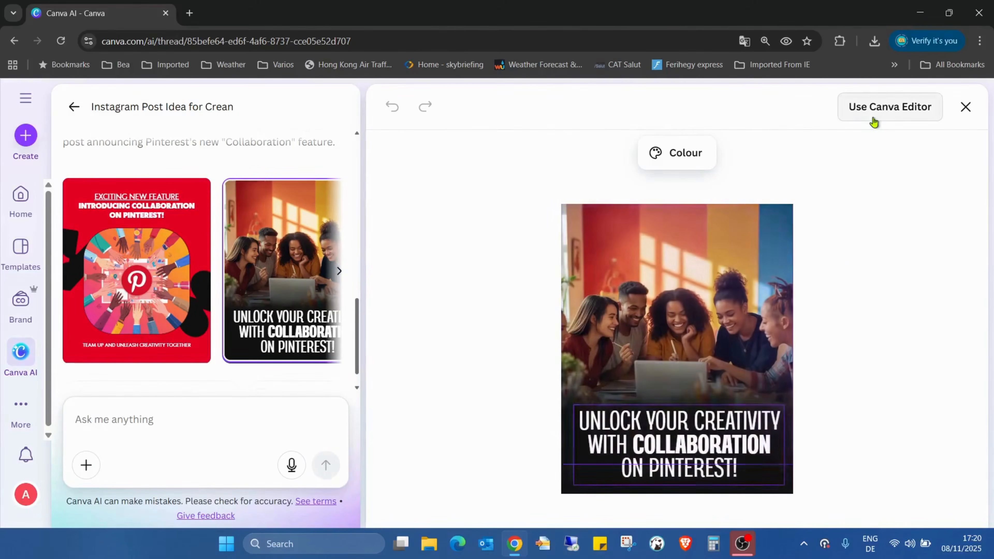
left_click(867, 107)
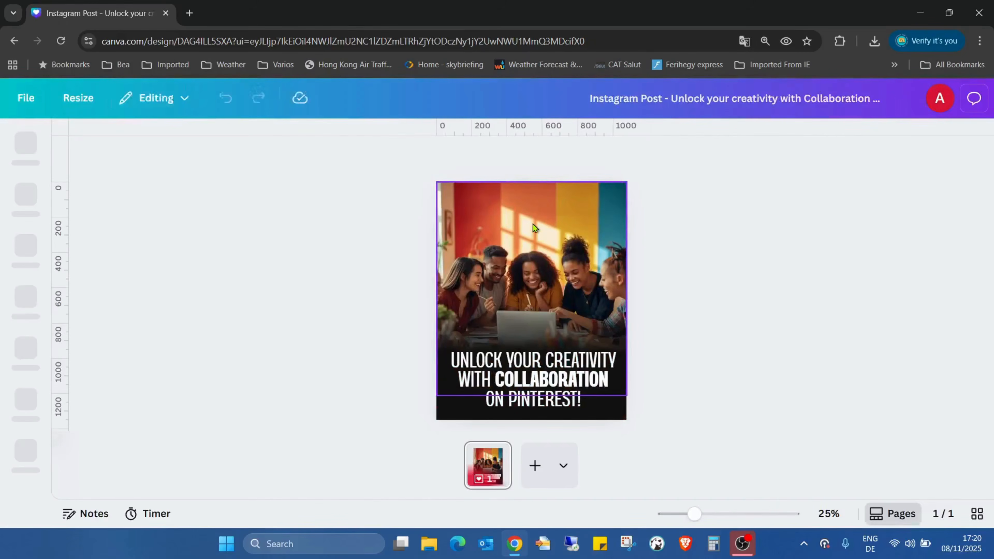
- Open the brand assets in the editor, switch to the Pinterest Brand Kit, and show its logos
left_click(35, 240)
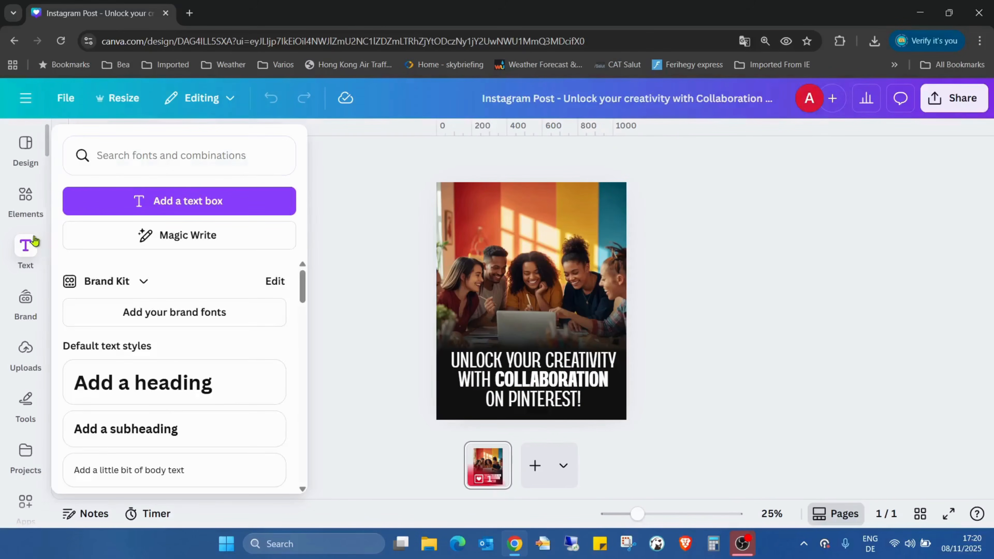
left_click(33, 215)
left_click(31, 247)
left_click(32, 218)
left_click(29, 251)
scroll(27, 243, "down", 2)
left_click(24, 233)
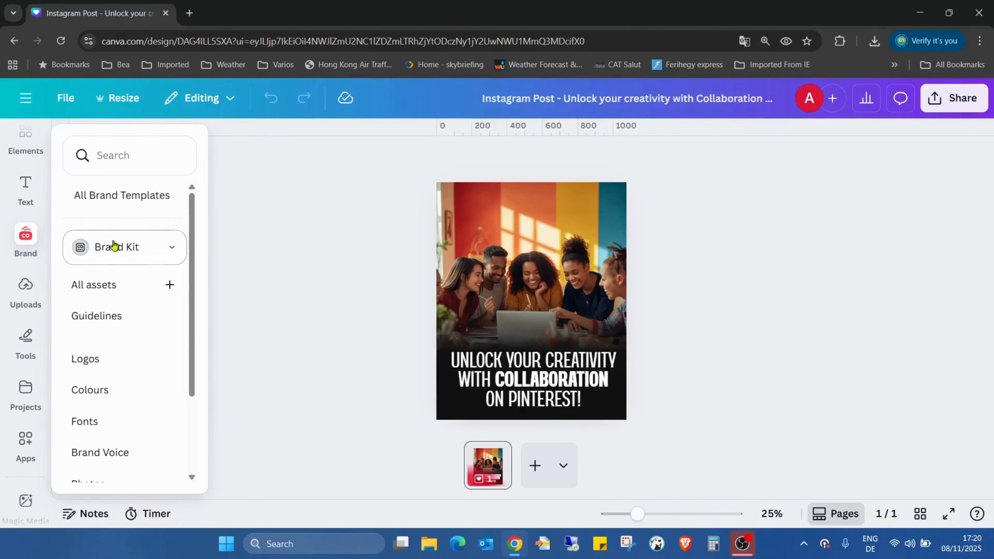
left_click(159, 247)
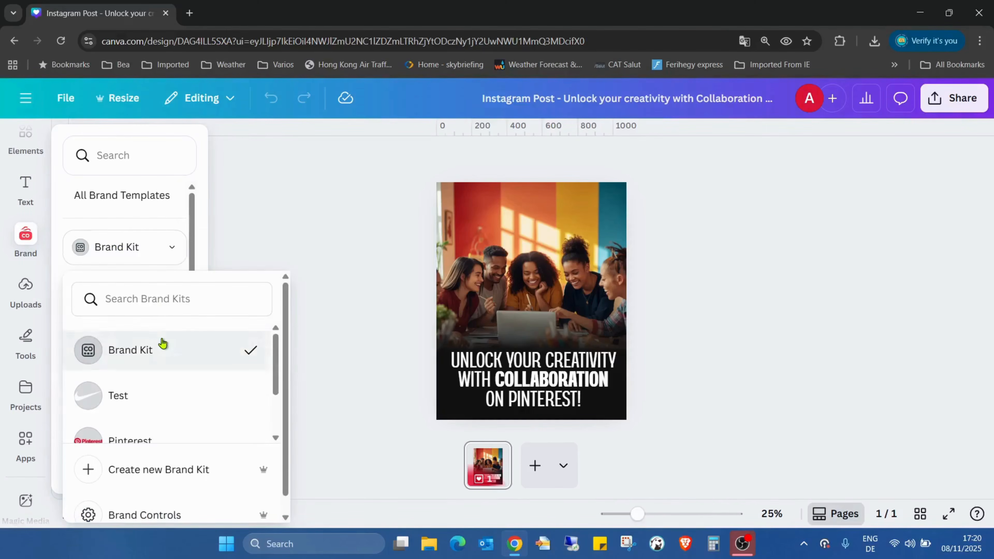
scroll(160, 346, "down", 2)
left_click(154, 377)
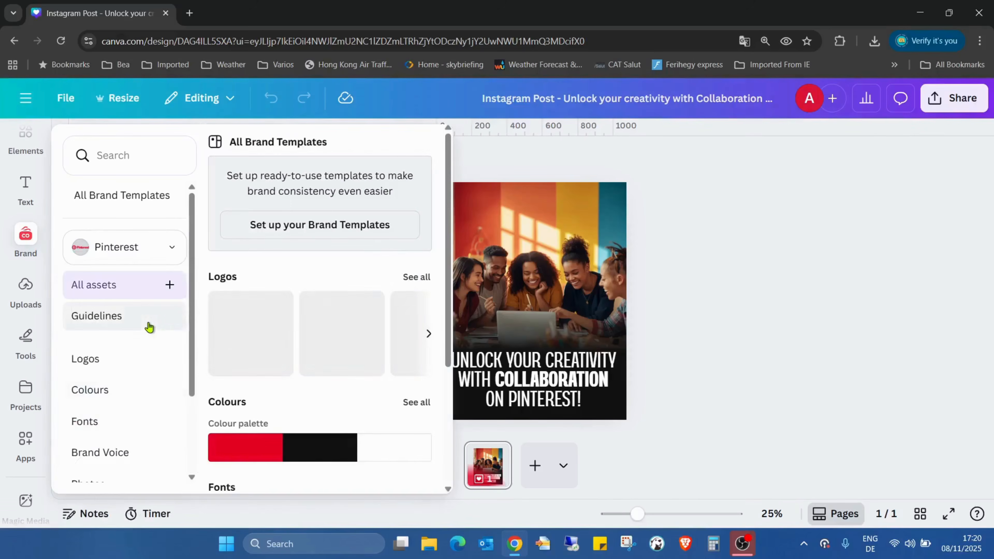
left_click(119, 373)
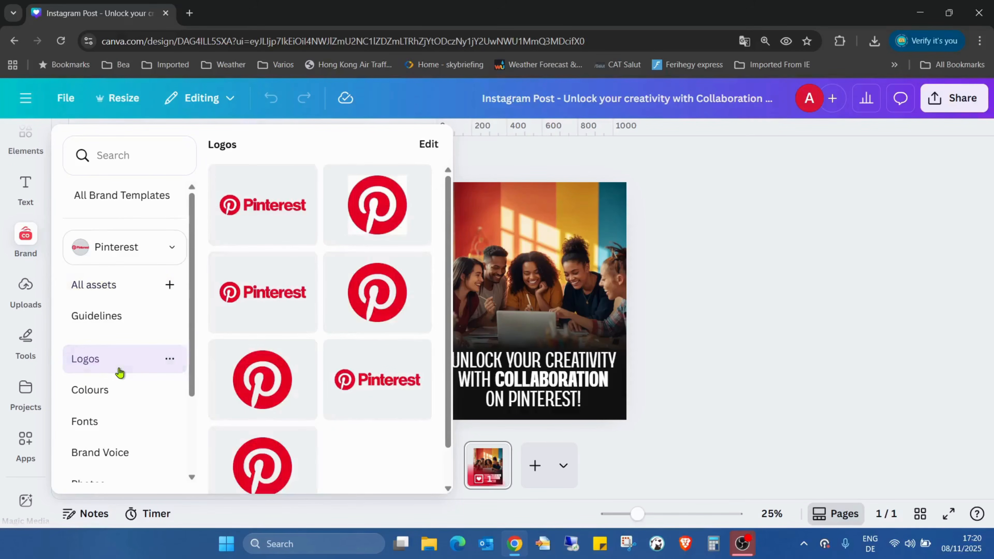
- Add the red Pinterest wordmark logo from the Brand Kit and place it in the bottom-left corner of the post
left_click(267, 288)
left_click(537, 304)
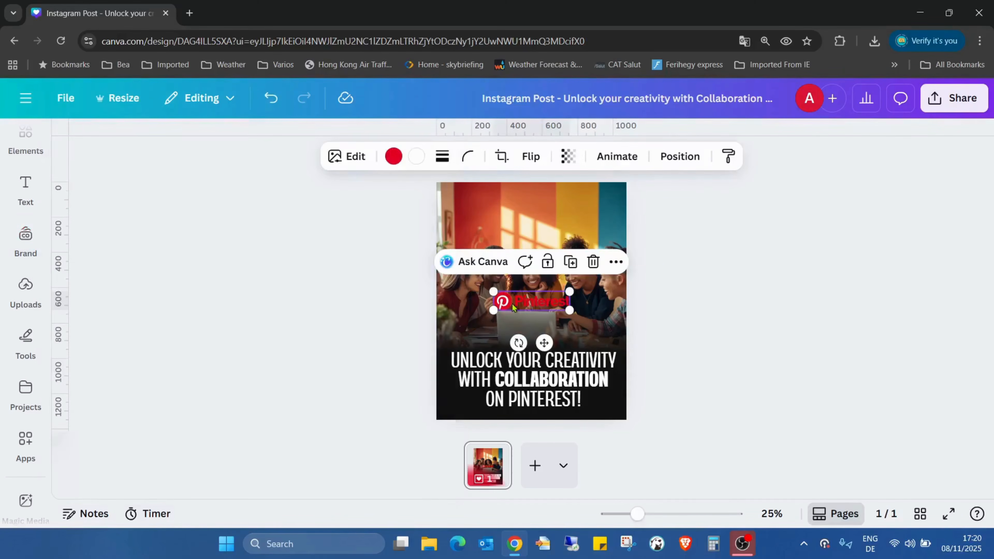
left_click_drag(538, 305, 481, 406)
- Shrink the "Unlock your creativity with Collaboration on Pinterest!" headline to font size 82,7 and shift it to the post's right edge
left_click_drag(638, 515, 657, 516)
scroll(518, 192, "down", 3)
left_click(617, 346)
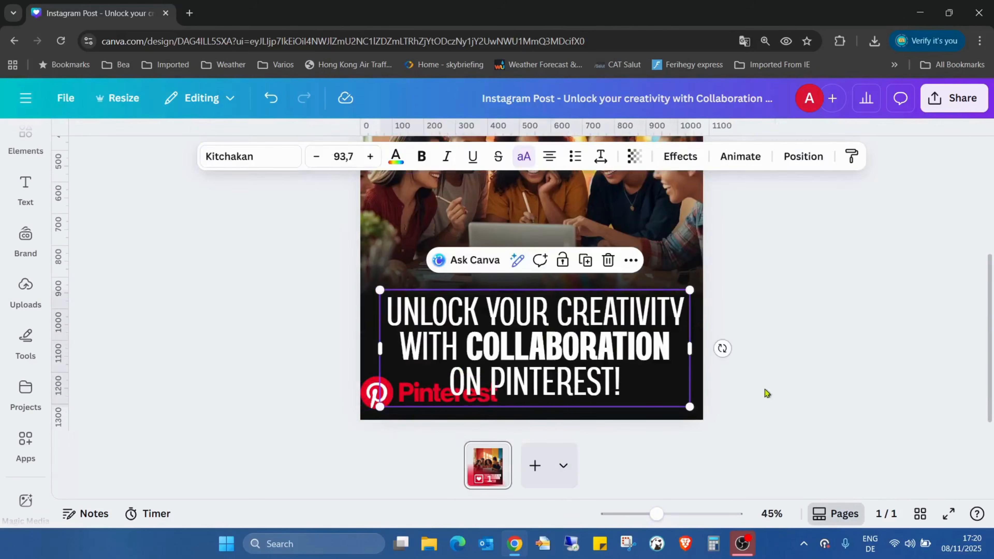
left_click_drag(690, 407, 653, 393)
left_click_drag(511, 348, 558, 343)
- Make the Pinterest wordmark logo slightly smaller and move it down to the post's bottom edge
left_click(450, 390)
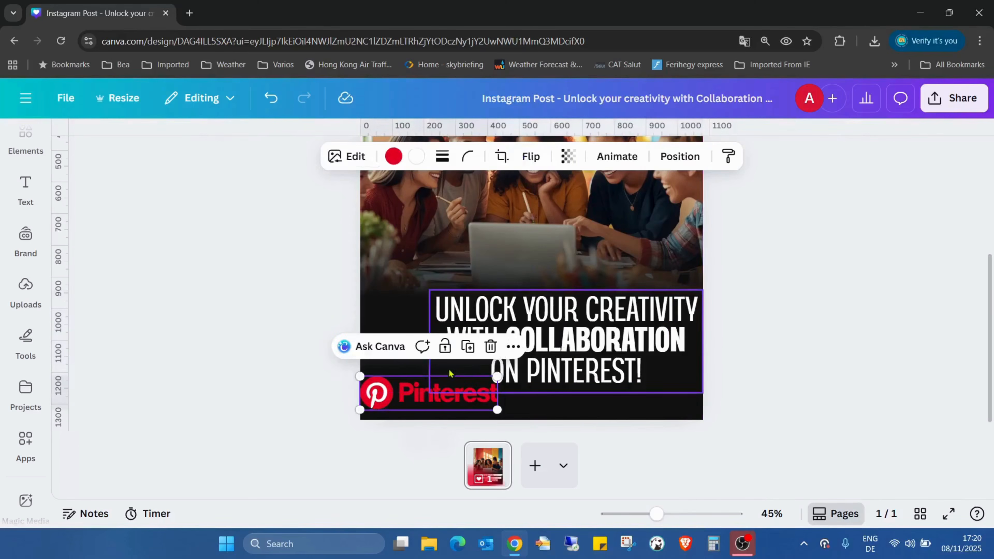
left_click_drag(498, 377, 475, 382)
left_click_drag(441, 410, 441, 420)
- Reposition the headline slightly lower and further left in the black area, and enlarge it a little
left_click(513, 319)
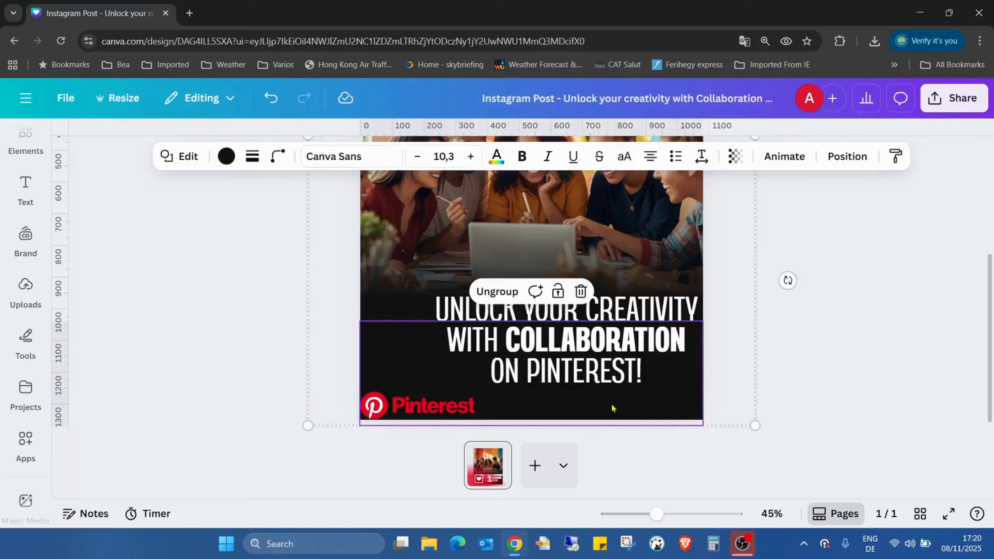
left_click(545, 327)
left_click_drag(545, 327, 526, 339)
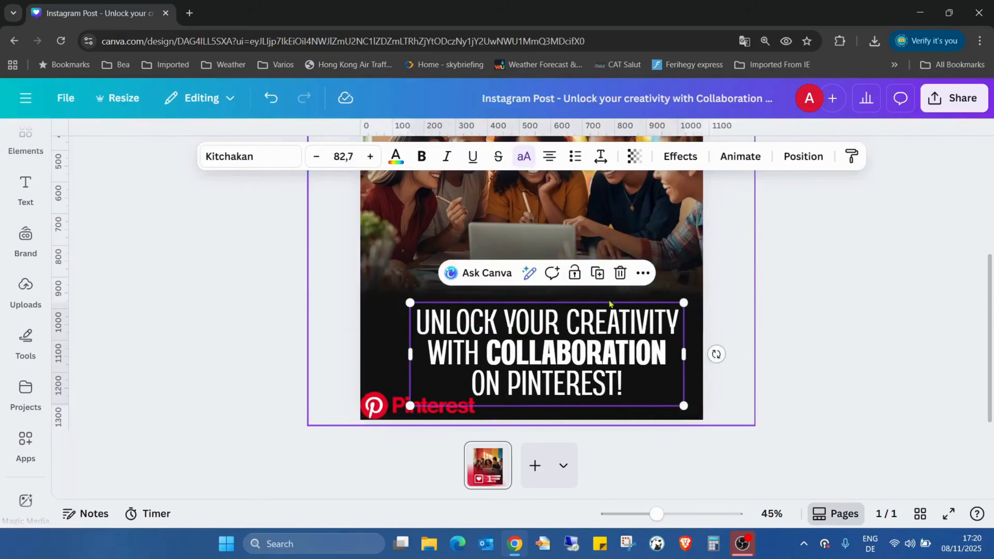
left_click_drag(682, 304, 662, 311)
left_click(768, 323)
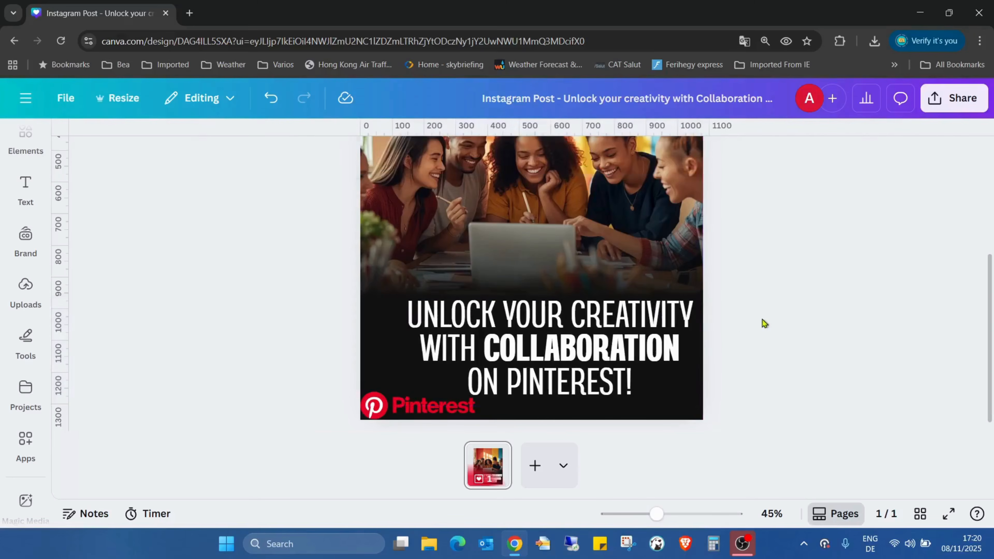
- Add the round Pinterest icon logo from the Brand Kit to the post
scroll(586, 273, "up", 1)
scroll(586, 271, "up", 3)
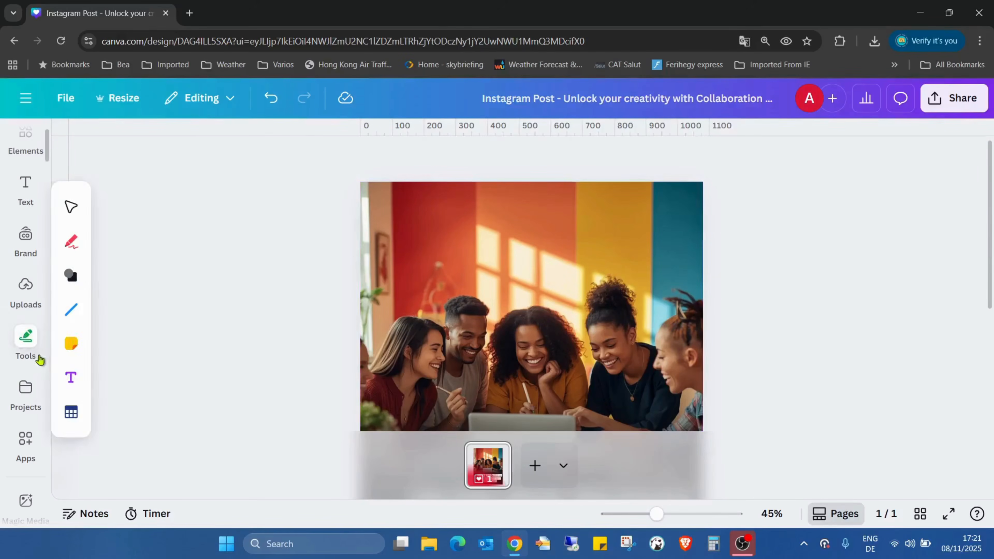
left_click(24, 392)
left_click(35, 237)
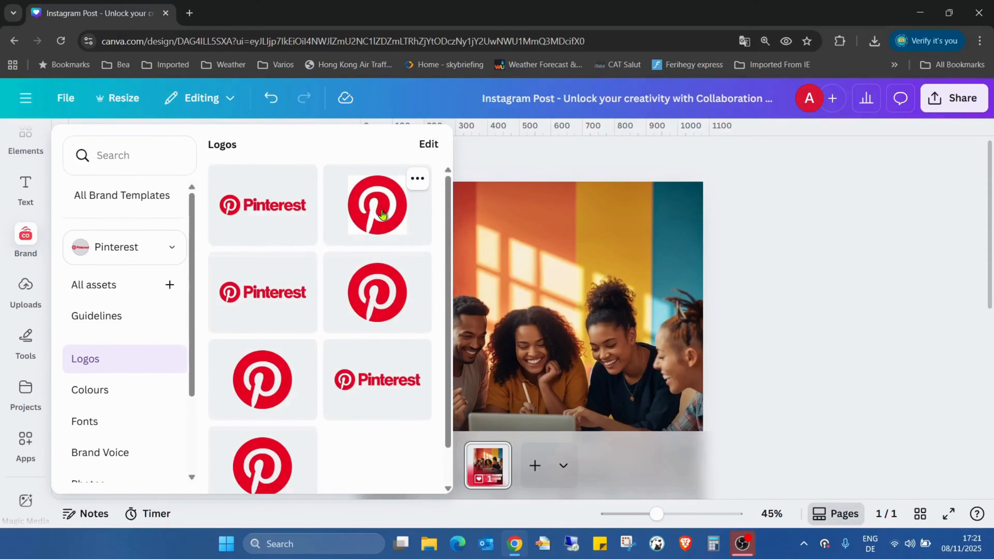
left_click(378, 303)
- Try to move and resize the round Pinterest logo over the photo, and undo the unwanted changes
left_click_drag(604, 359, 651, 272)
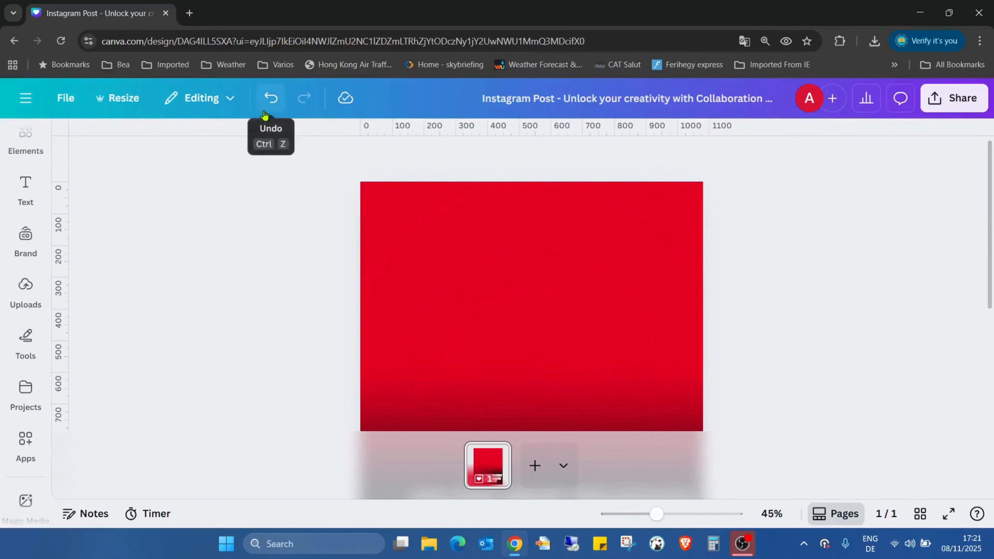
left_click(271, 98)
left_click(573, 329)
left_click_drag(638, 291, 556, 251)
left_click(278, 100)
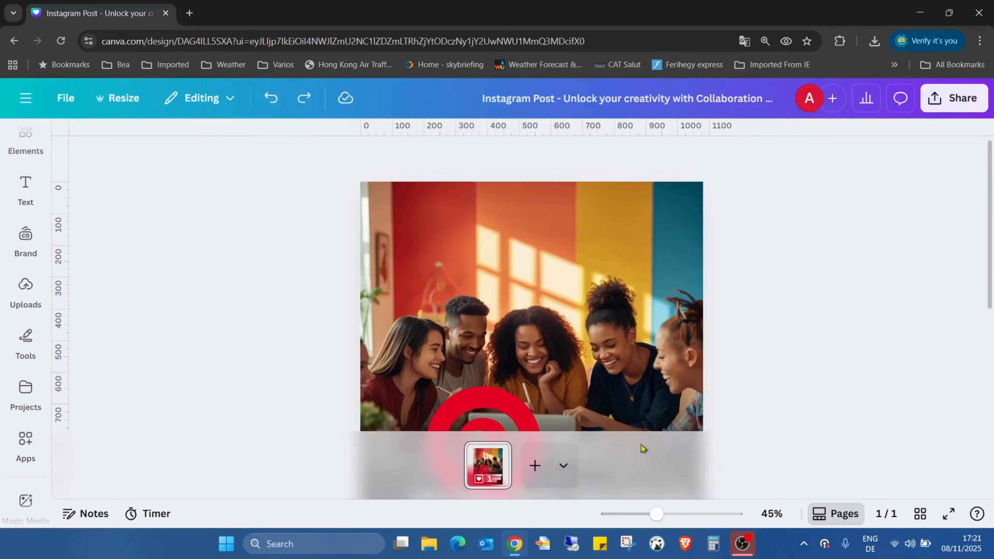
- Shrink the round Pinterest logo and place it in the top-right corner of the post
left_click_drag(656, 514, 633, 515)
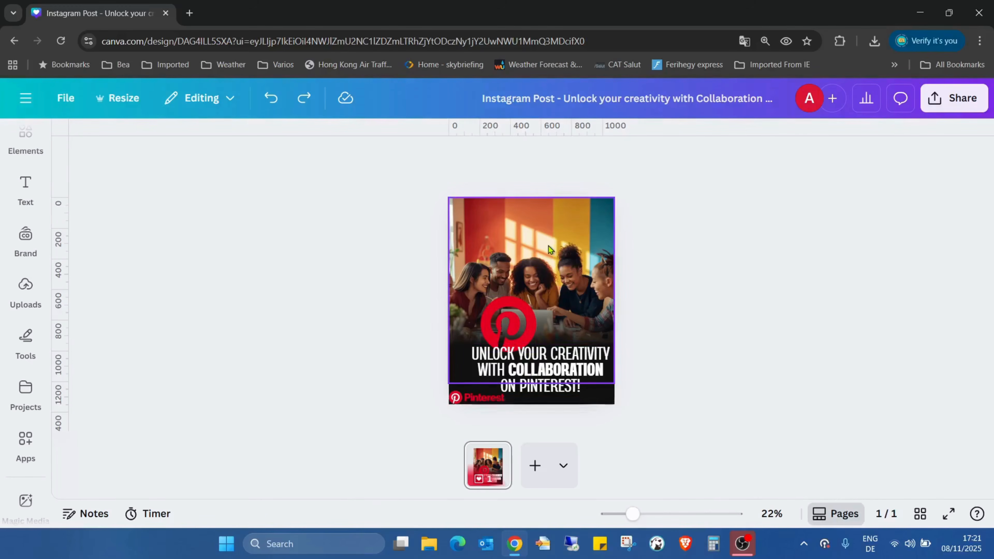
left_click(522, 307)
left_click_drag(536, 298, 595, 215)
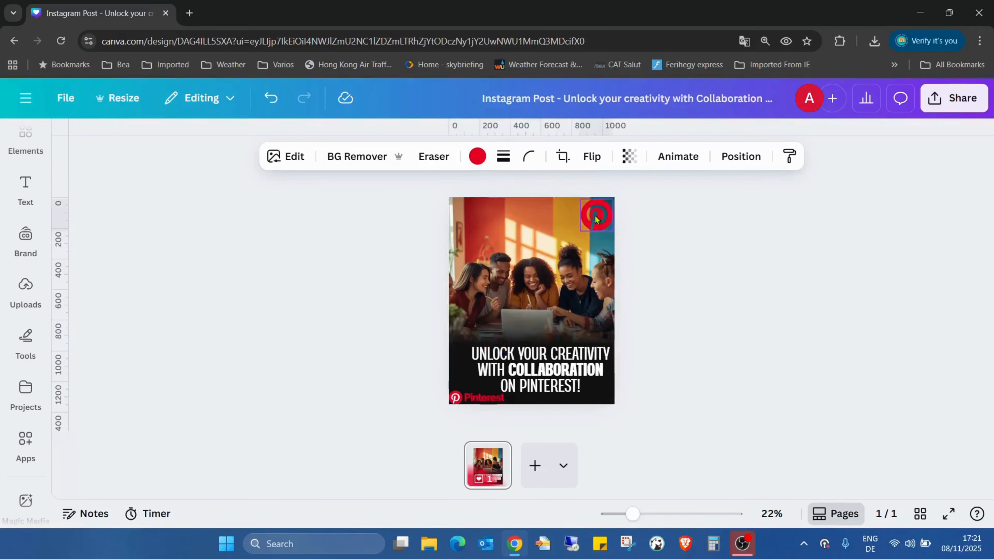
left_click(742, 297)
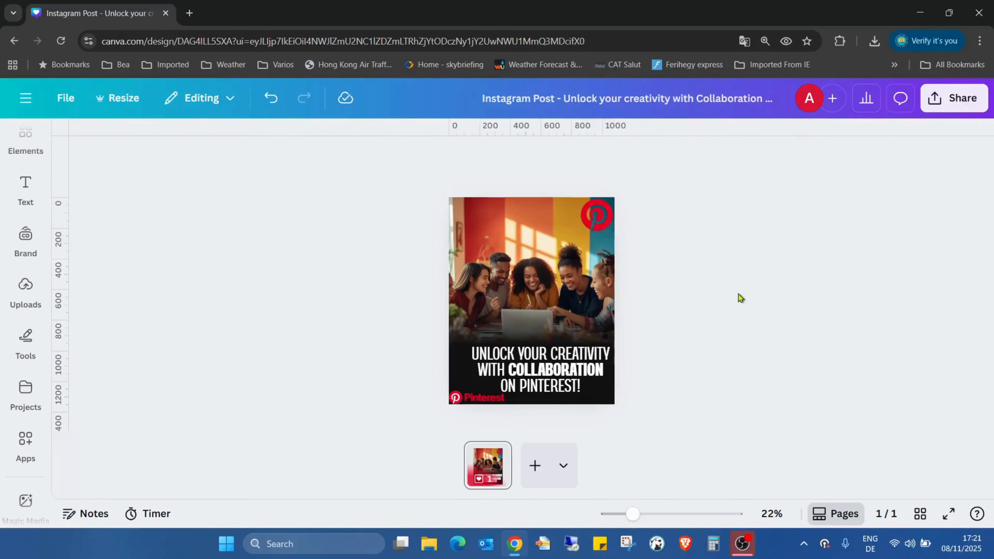
- Preview the finished Instagram post in full screen and return to the editor
left_click(948, 513)
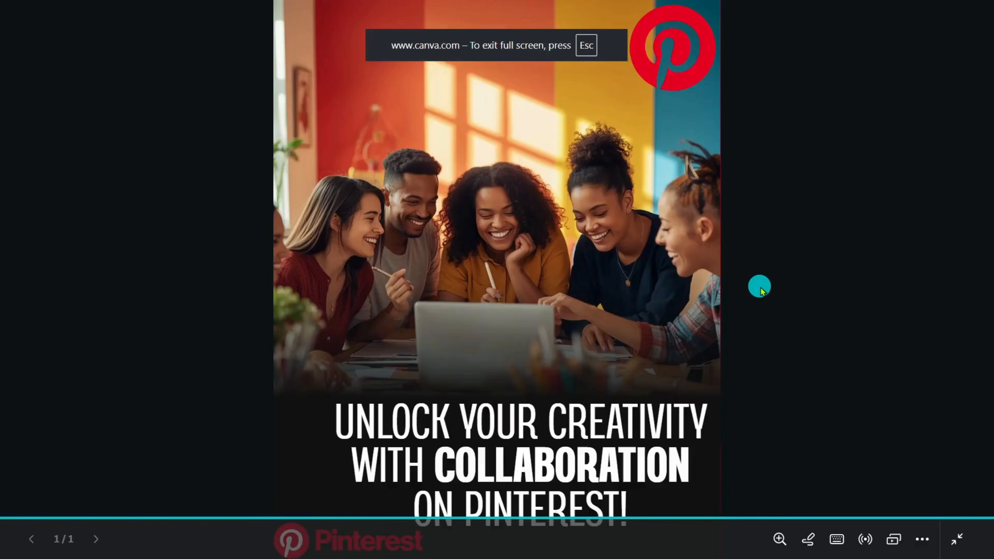
left_click(816, 283)
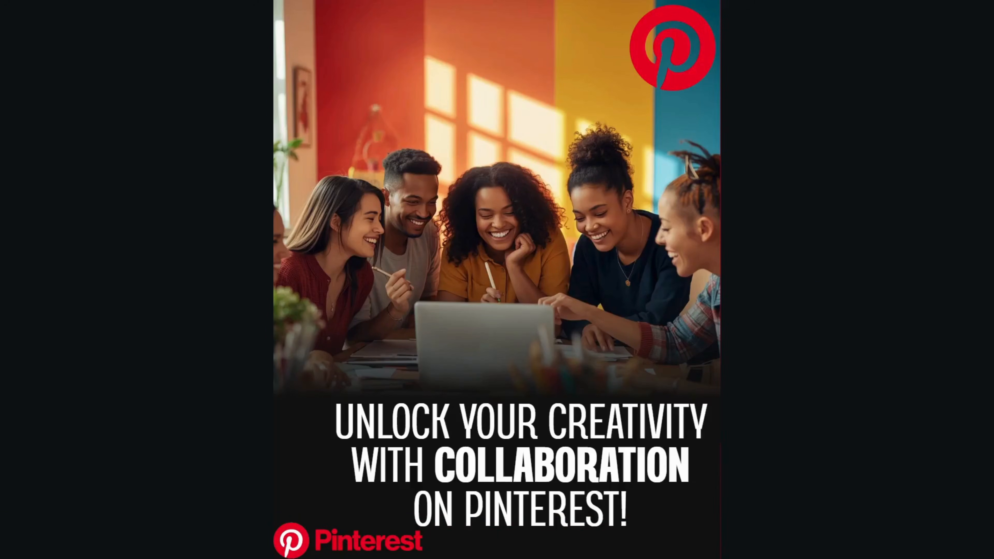
key("Escape")
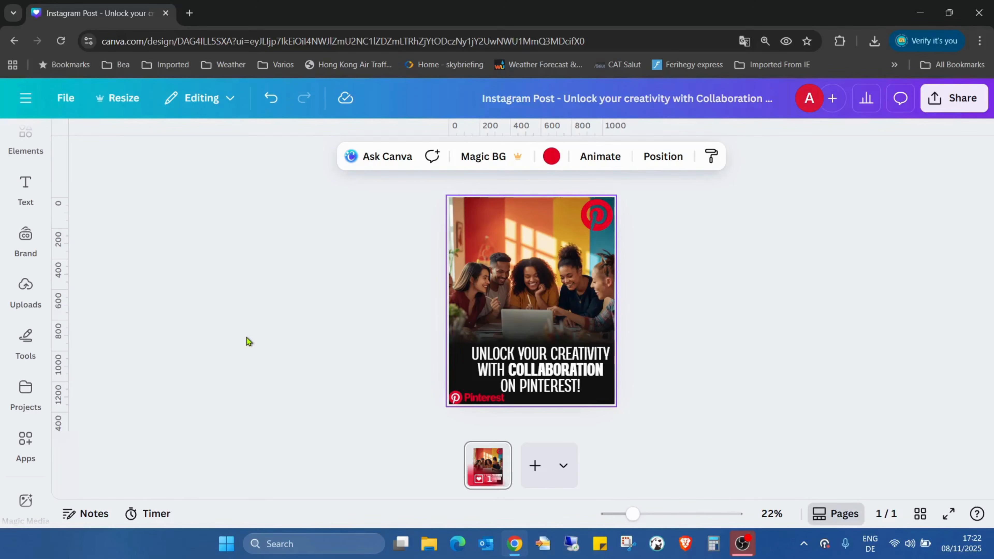
- Move the headline up and slightly left so it sits clear of the Pinterest wordmark logo
left_click_drag(542, 371, 535, 359)
left_click(692, 342)
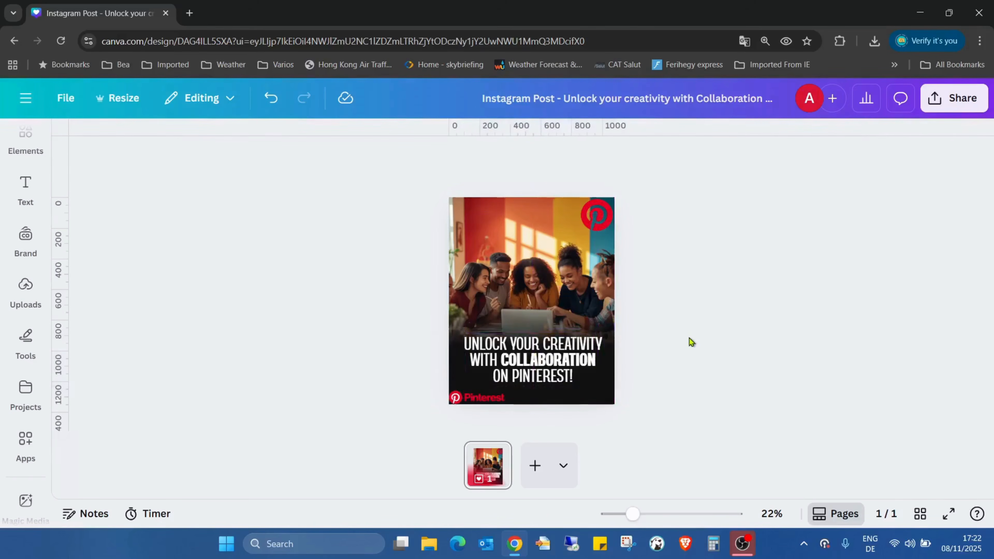